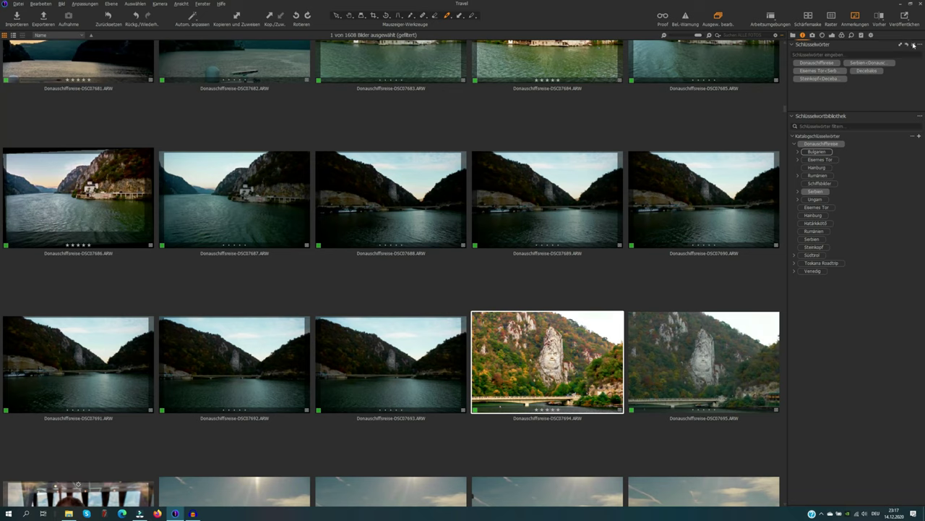
# - Remove all keywords from the selected rock-face photo DSC07694 and show it enlarged in the viewer
pyautogui.click(908, 45)
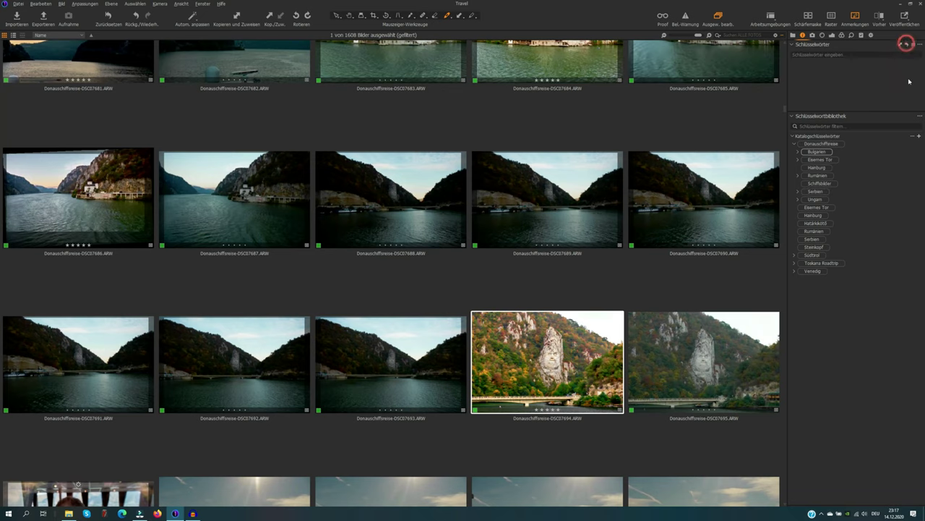
pyautogui.hotkey('ctrl', 'alt', 'v')
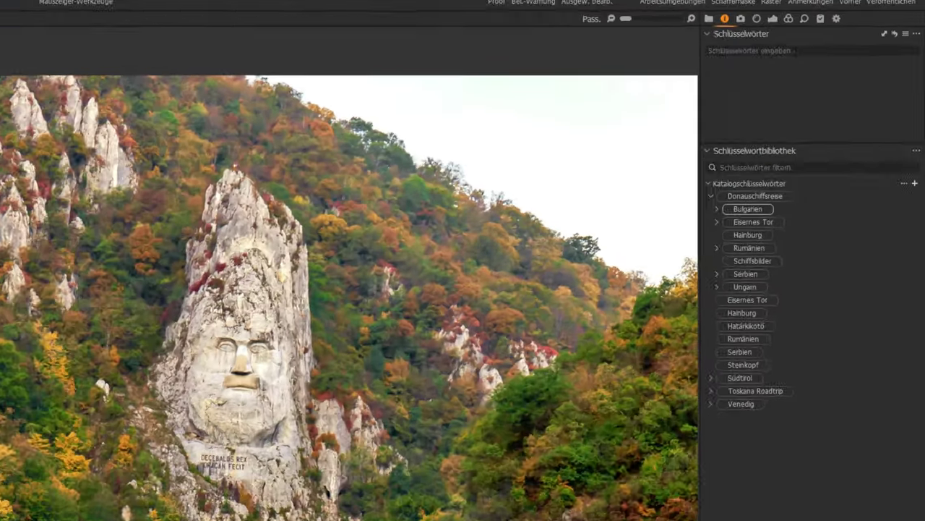
# - Assign the existing keyword path Donauschiffsreise > Serbien > Eisernes Tor > Decebalos > Steinkopf to the photo and expand Serbien in the keyword library
pyautogui.click(846, 55)
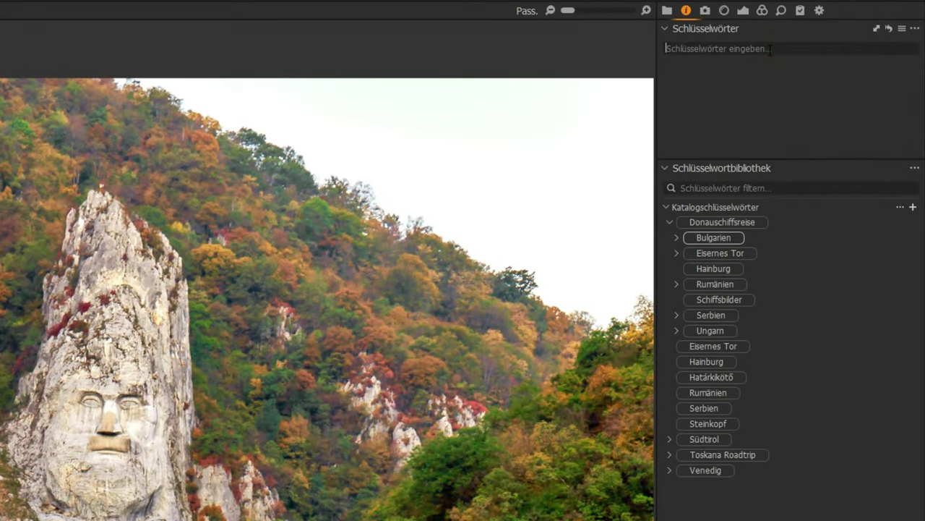
pyautogui.write('Dona')
pyautogui.press('BackSpace')
pyautogui.press('BackSpace')
pyautogui.press('BackSpace')
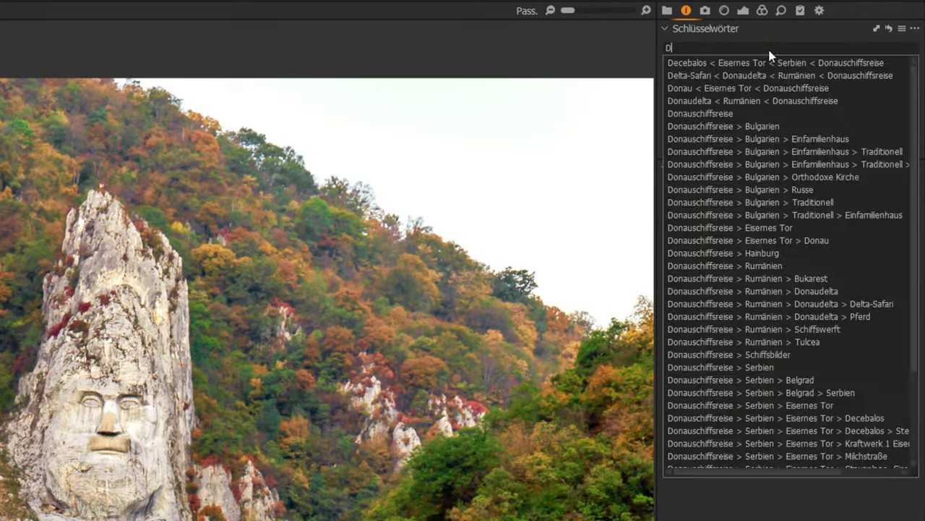
pyautogui.press('BackSpace')
pyautogui.write('Donauschi')
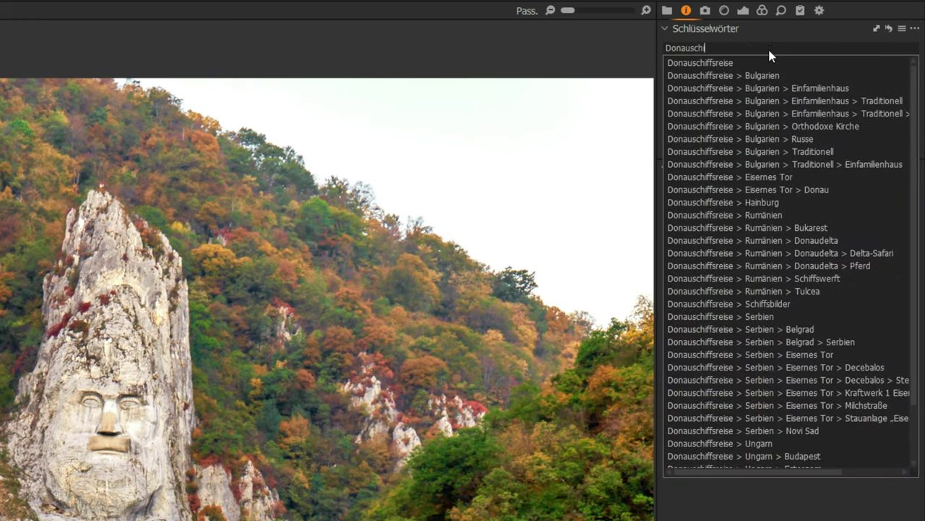
pyautogui.write('ffsreise')
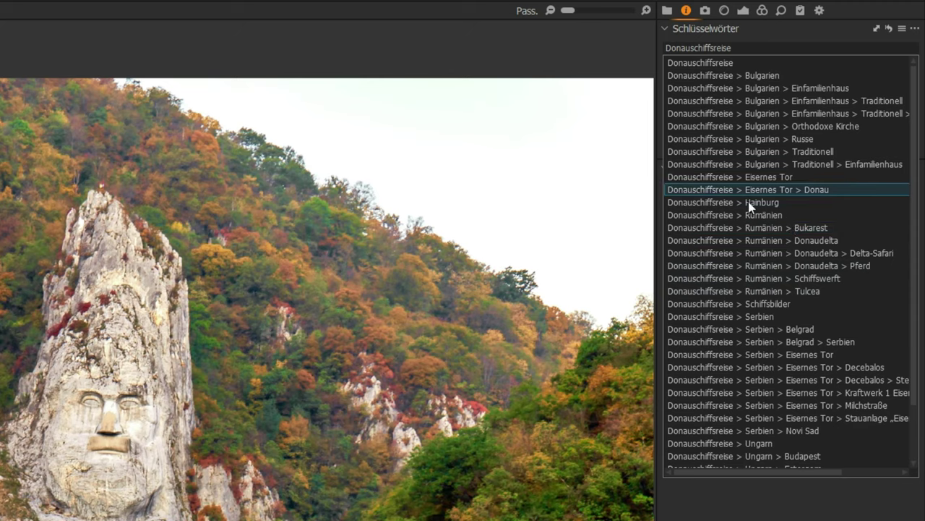
pyautogui.scroll(-2, 807, 380)
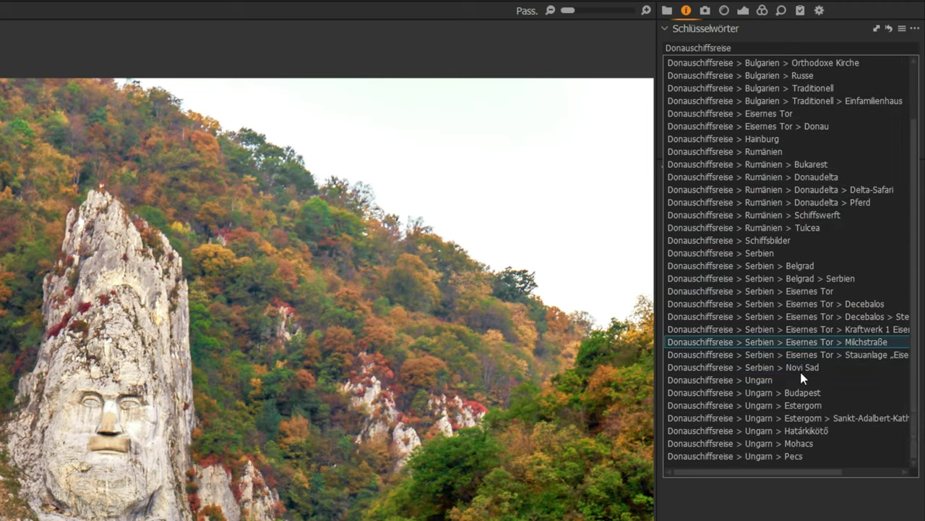
pyautogui.click(799, 321)
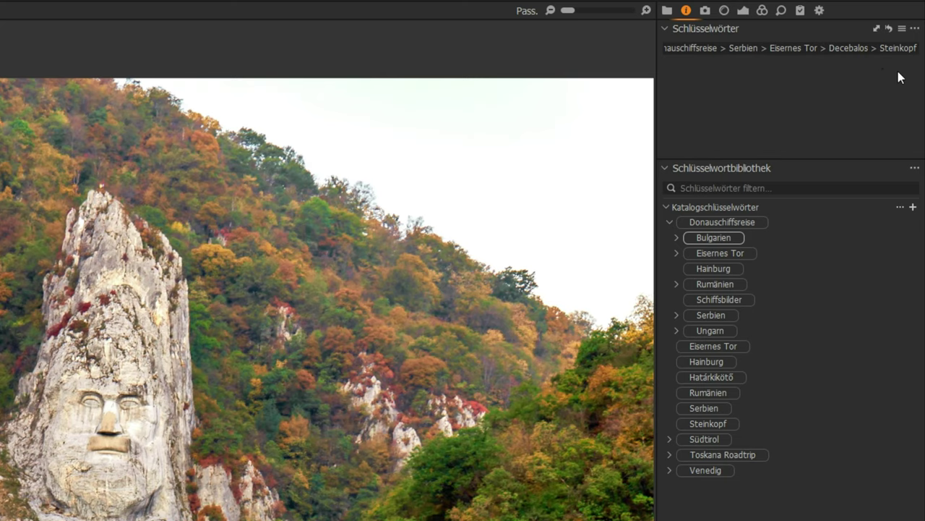
pyautogui.press('Return')
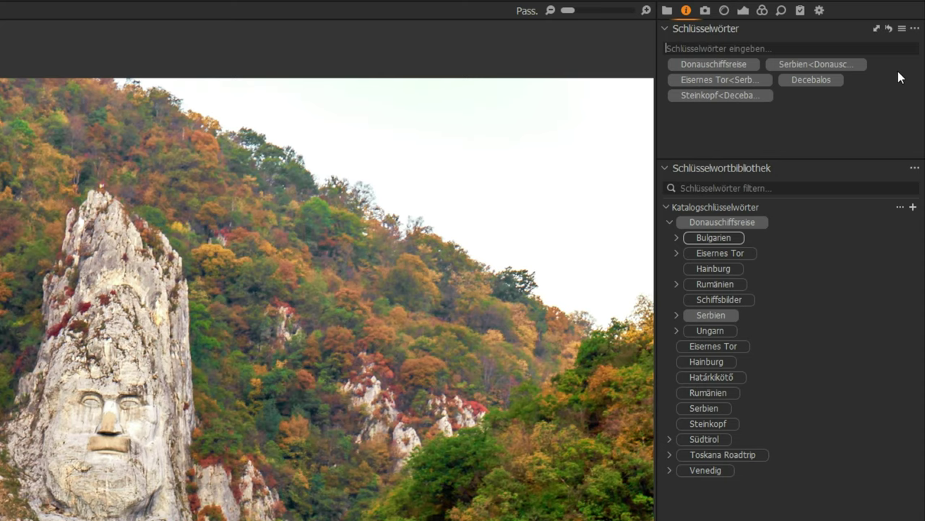
pyautogui.click(677, 315)
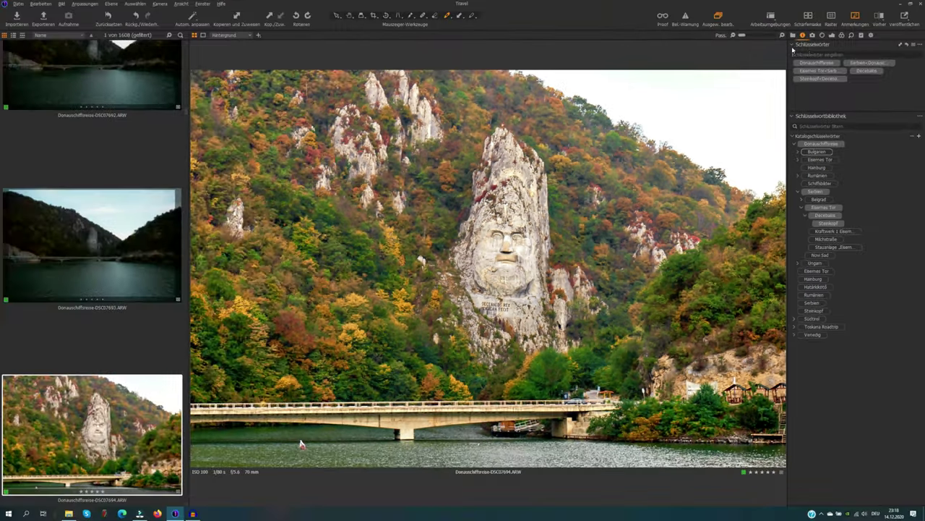
# - Replace the photo's keywords with the separate, comma-delimited keywords Donau, Schiffsreise, Steinkopf and Eisernes Tor
pyautogui.click(904, 52)
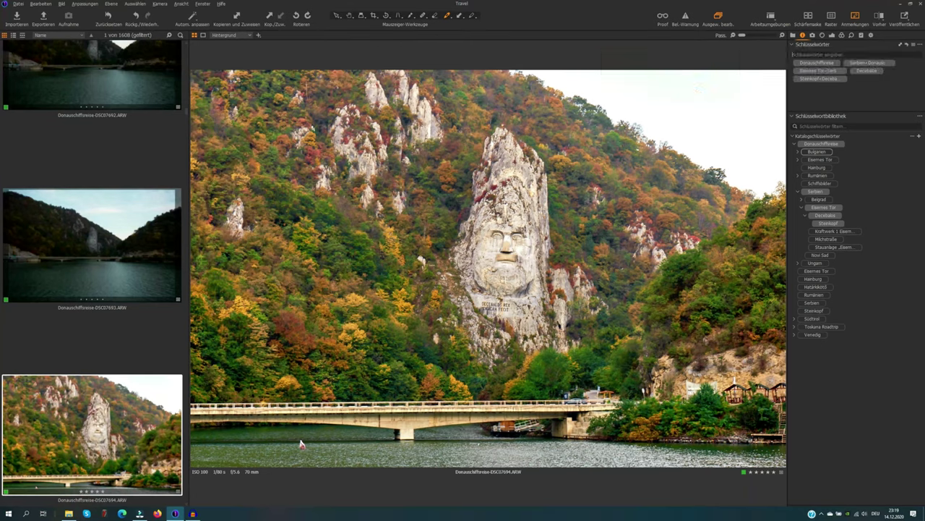
pyautogui.click(907, 45)
pyautogui.click(878, 54)
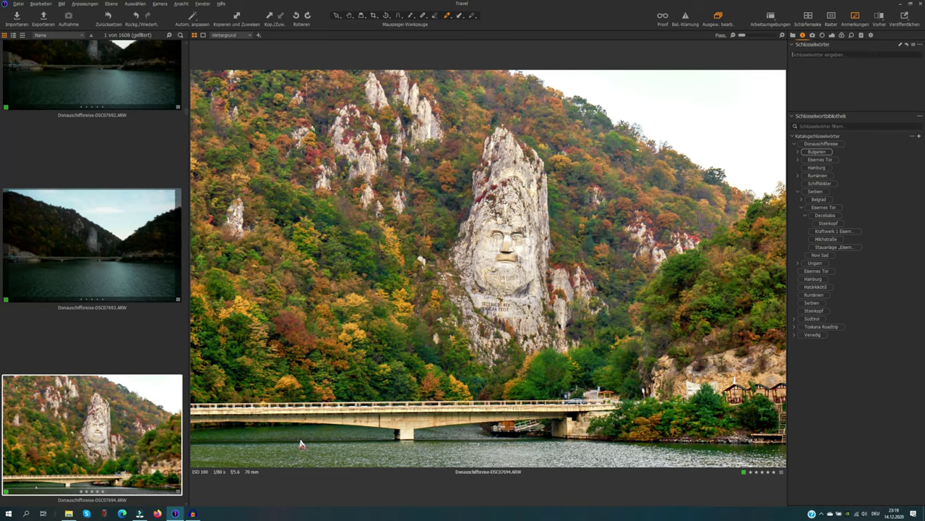
pyautogui.write('Donau ')
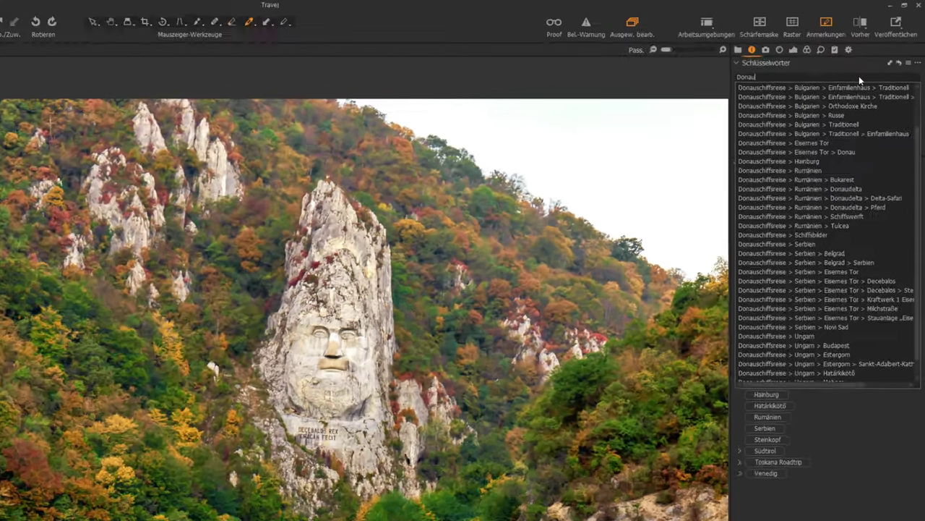
pyautogui.write(', ')
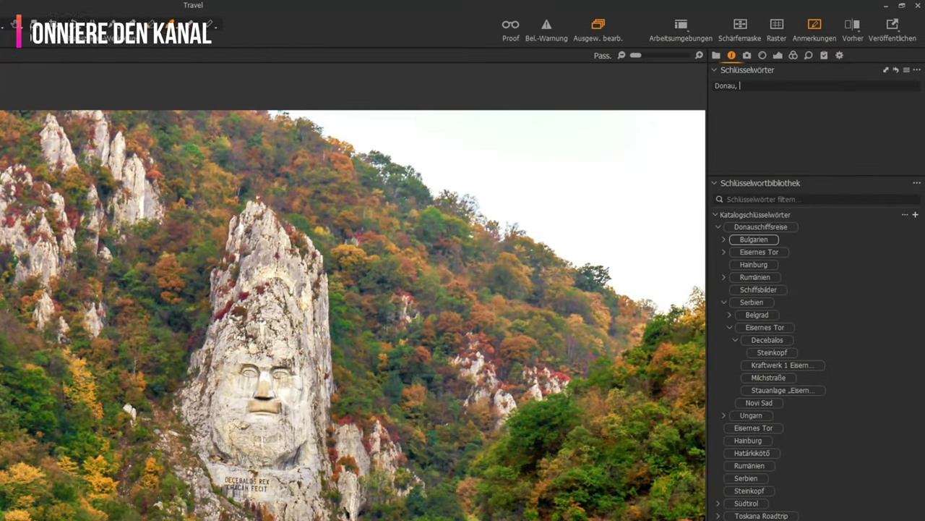
pyautogui.write('Schiffsreise,')
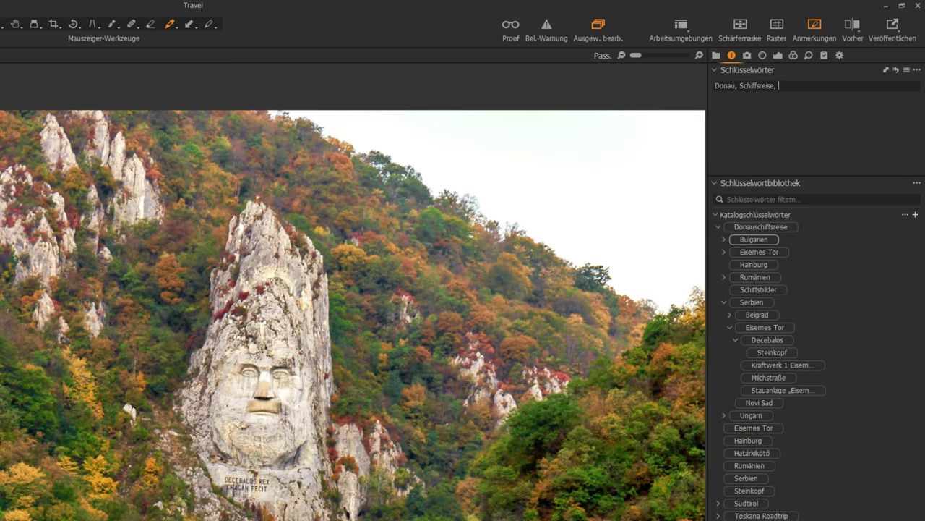
pyautogui.write('Steinkopf')
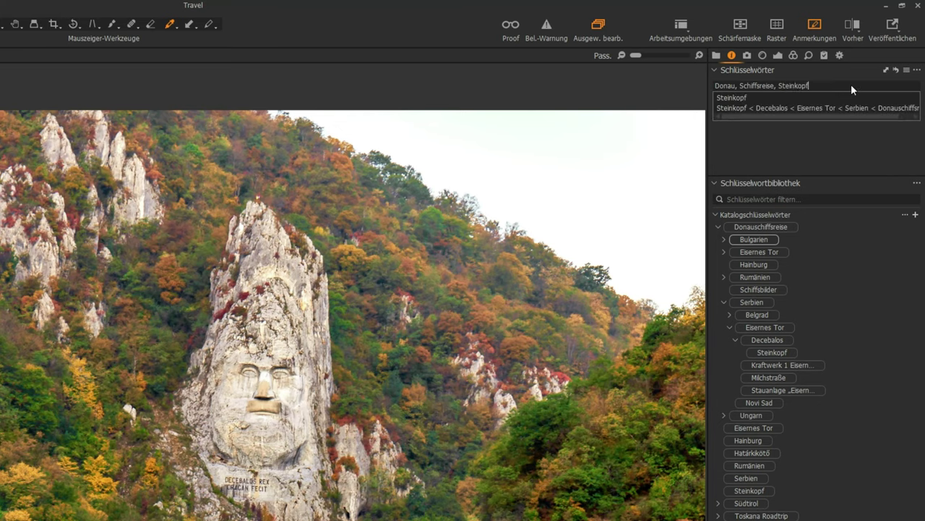
pyautogui.press('Return')
pyautogui.write('Eisernes')
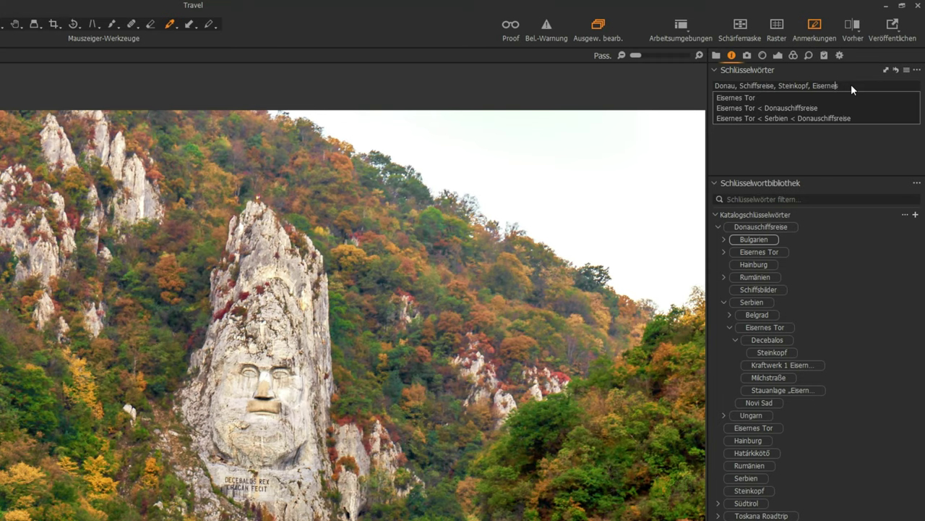
pyautogui.write(' Tor')
pyautogui.press('Return')
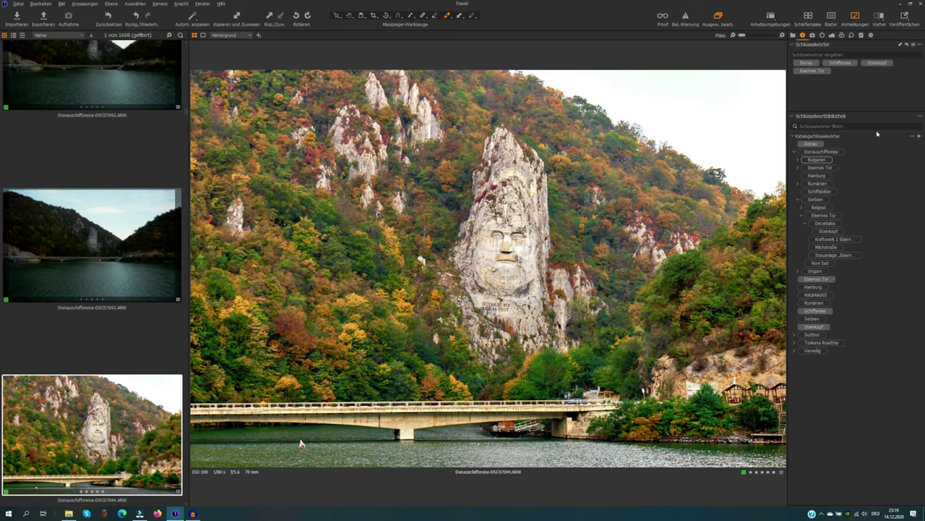
# - Replace the photo's keywords with the hierarchical path Donauschiffsreise > Serbien > Eisernes Tor > Decebalos > König > Steinkopf
pyautogui.click(907, 46)
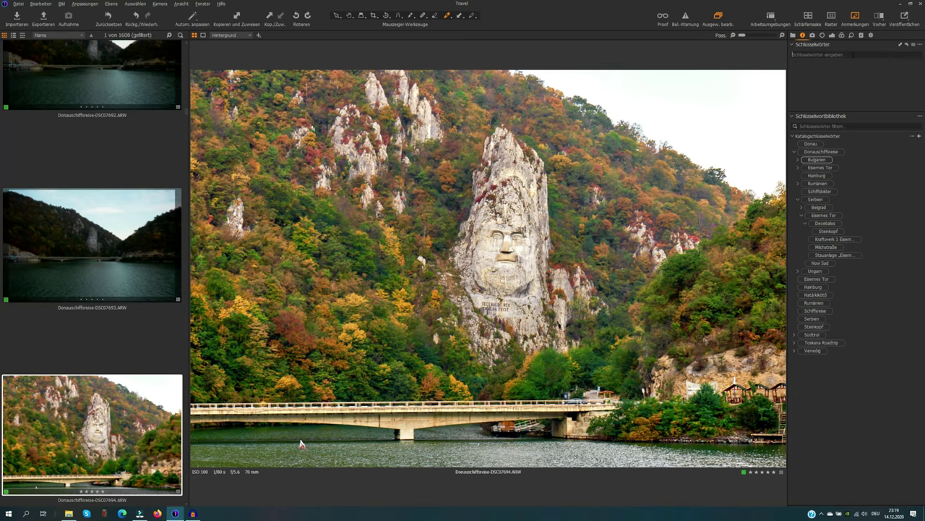
pyautogui.click(854, 54)
pyautogui.write('Donau')
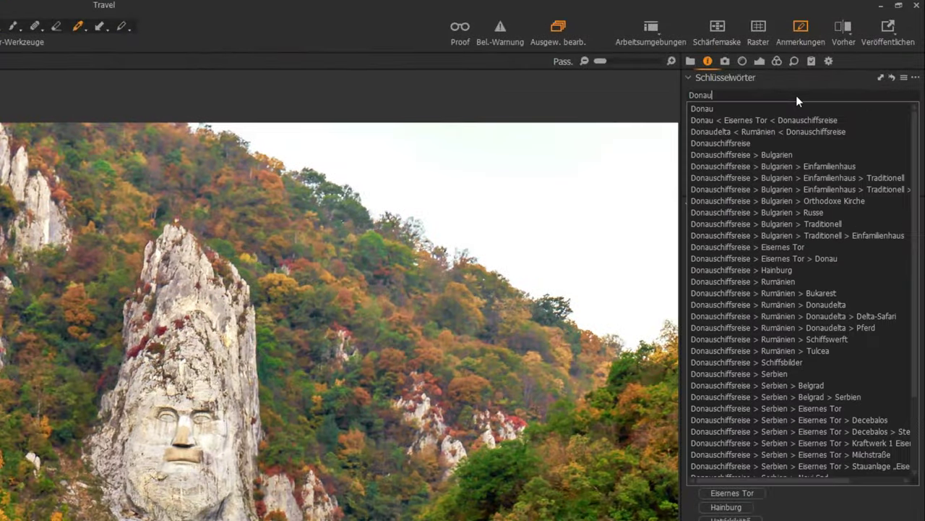
pyautogui.write('schiffs')
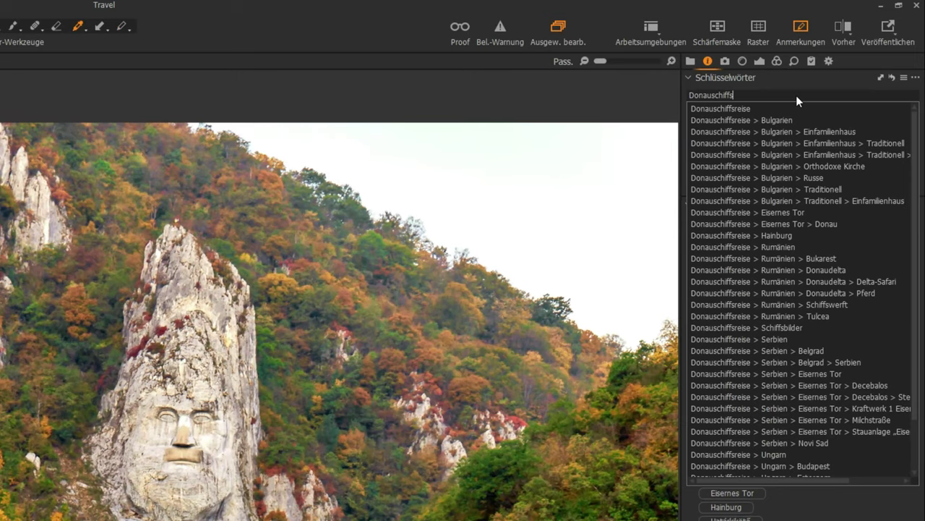
pyautogui.write('reise >')
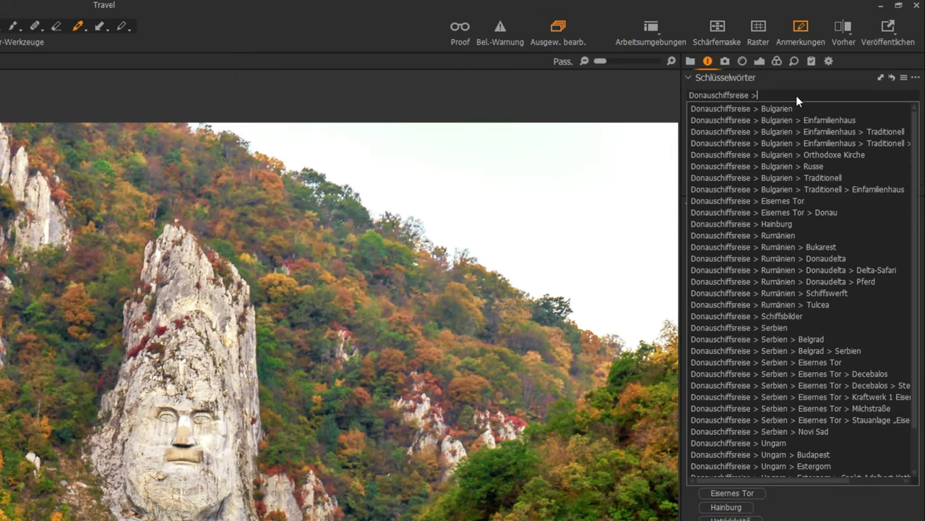
pyautogui.press('BackSpace')
pyautogui.write('>')
pyautogui.write('Serbien ')
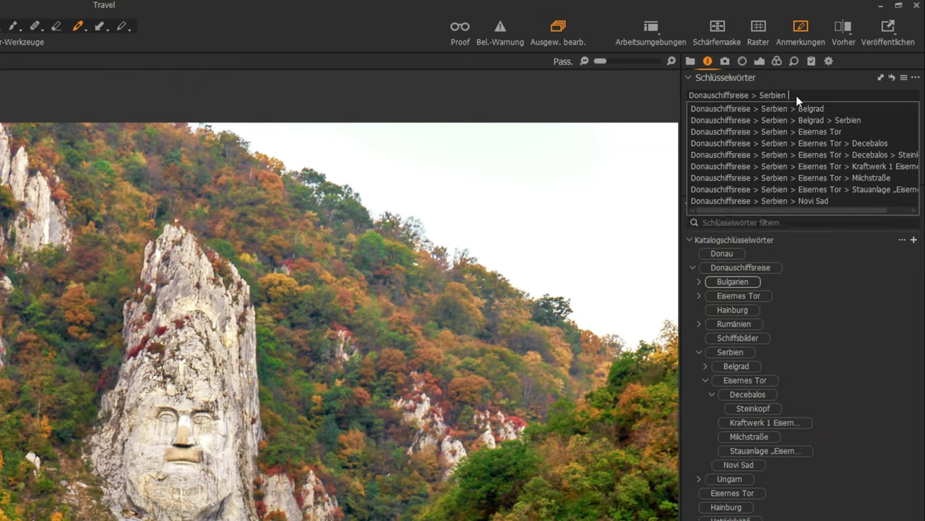
pyautogui.write('> Eisern')
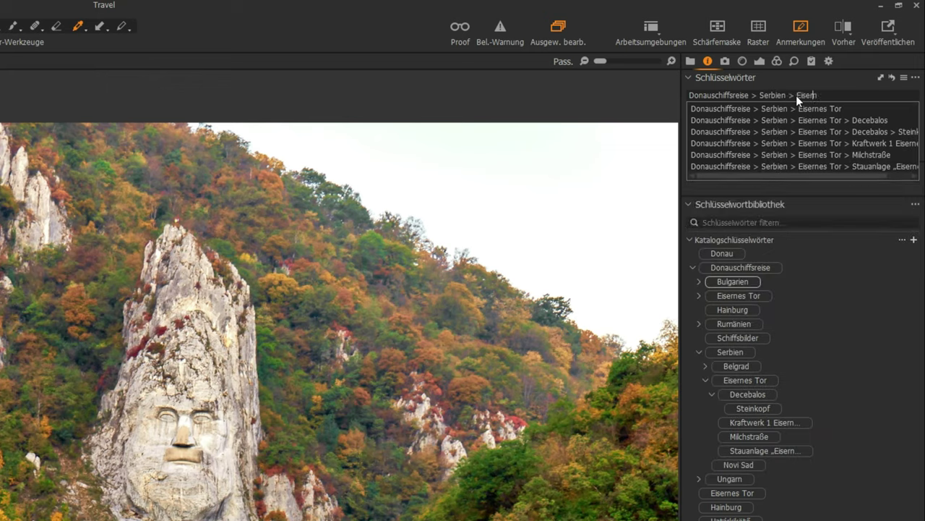
pyautogui.write('es Tor > ')
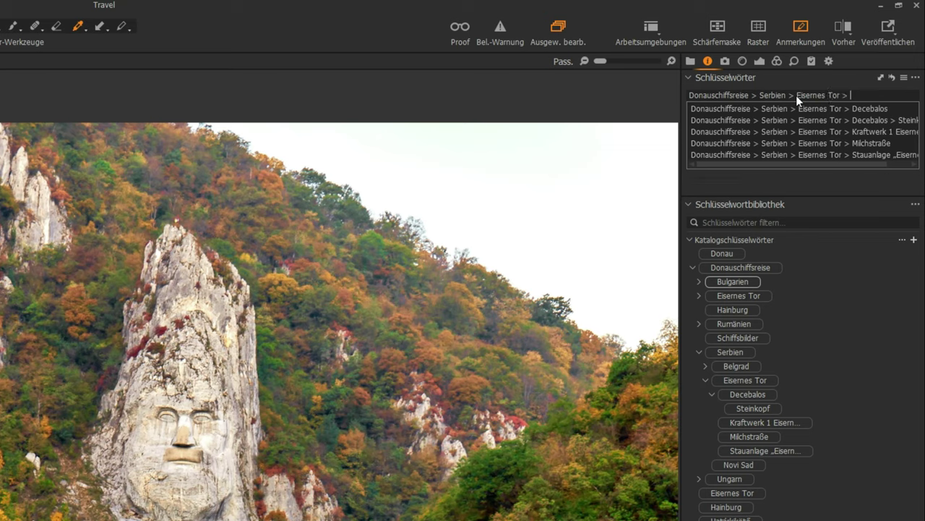
pyautogui.write('Decebal')
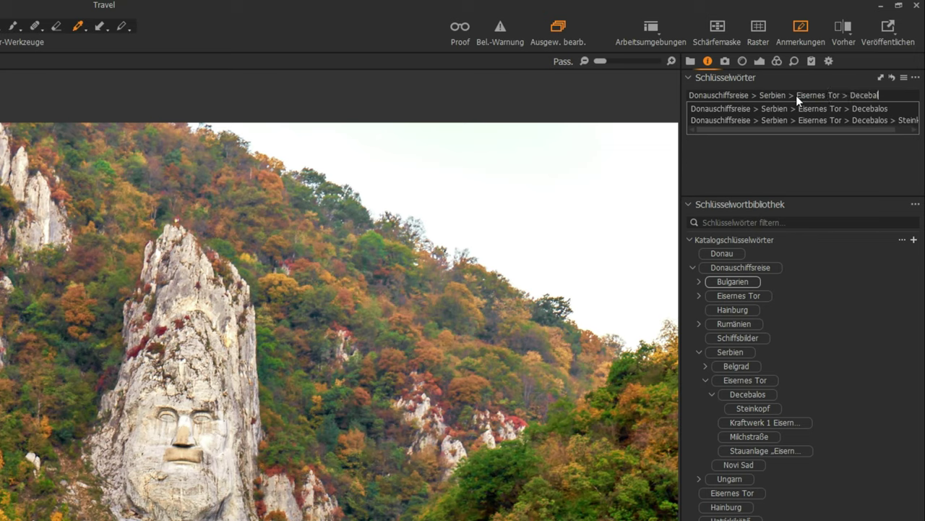
pyautogui.write('os > S')
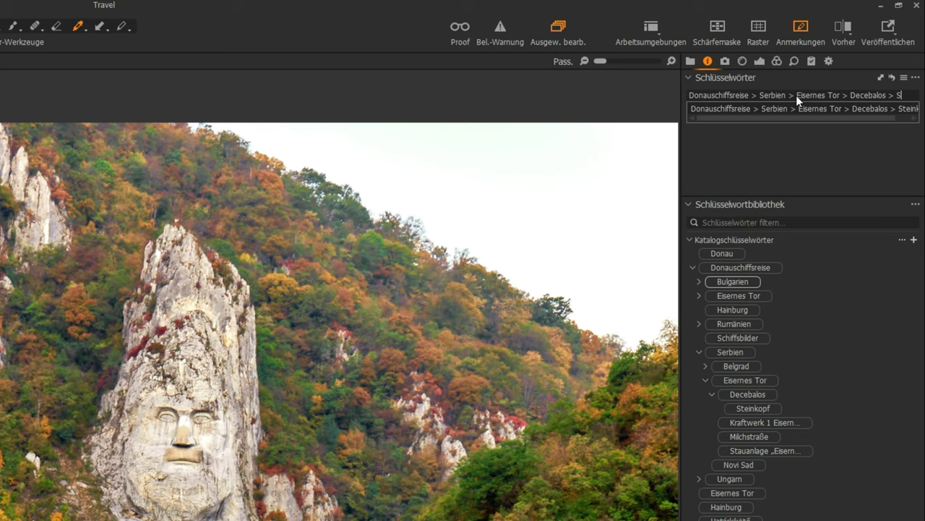
pyautogui.press('BackSpace')
pyautogui.write('König >')
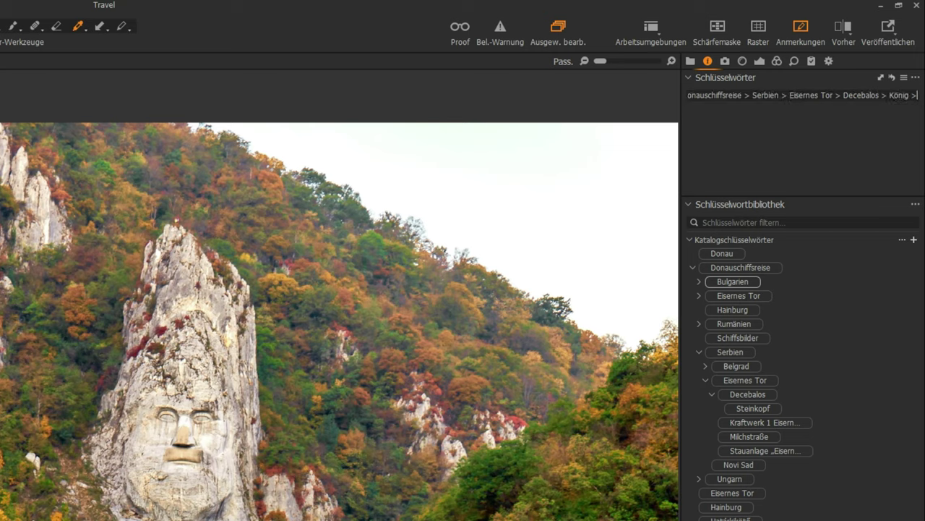
pyautogui.write(' Steink')
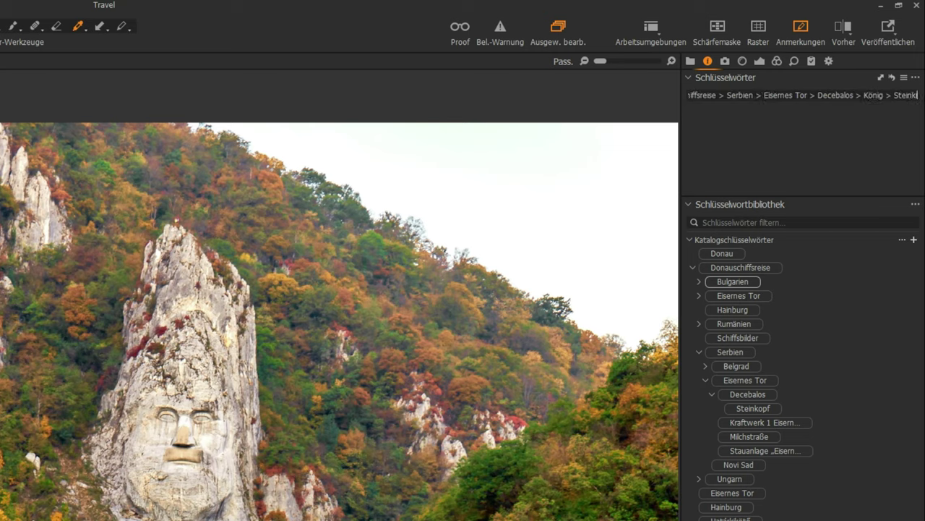
pyautogui.write('opf')
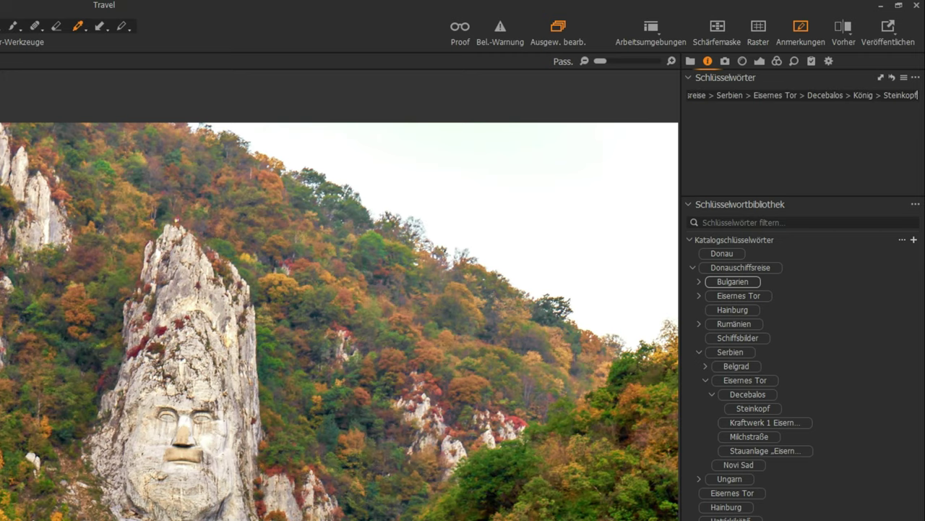
pyautogui.press('Return')
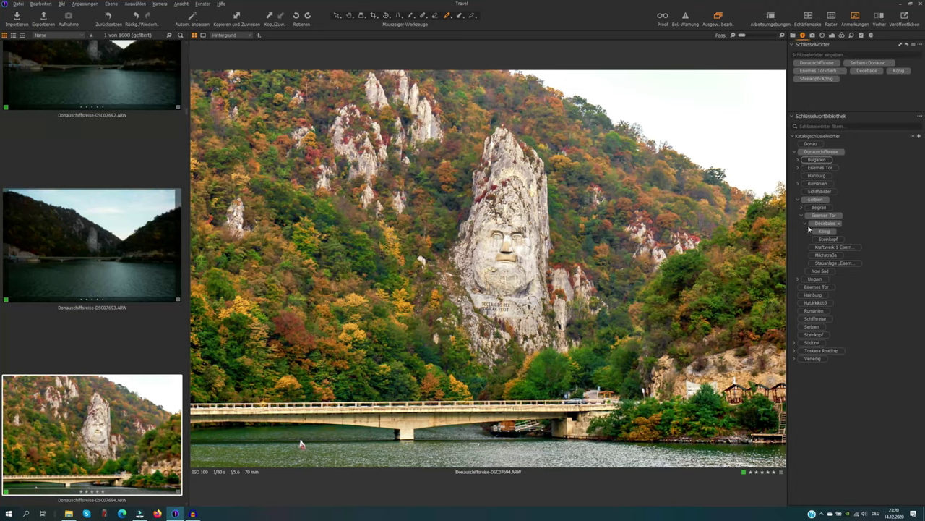
# - Examine the keyword branch from Donauschiffsreise down to Steinkopf below König in the library, and collapse it up to Eisernes Tor
pyautogui.click(809, 231)
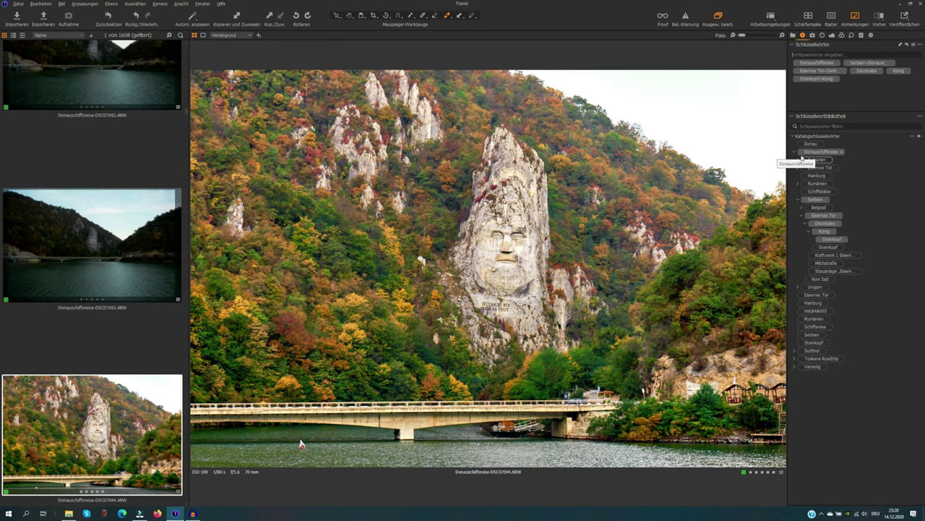
pyautogui.moveTo(818, 159); pyautogui.dragTo(817, 215)
pyautogui.click(490, 302)
pyautogui.click(498, 369)
pyautogui.moveTo(825, 239); pyautogui.dragTo(831, 276)
pyautogui.click(809, 231)
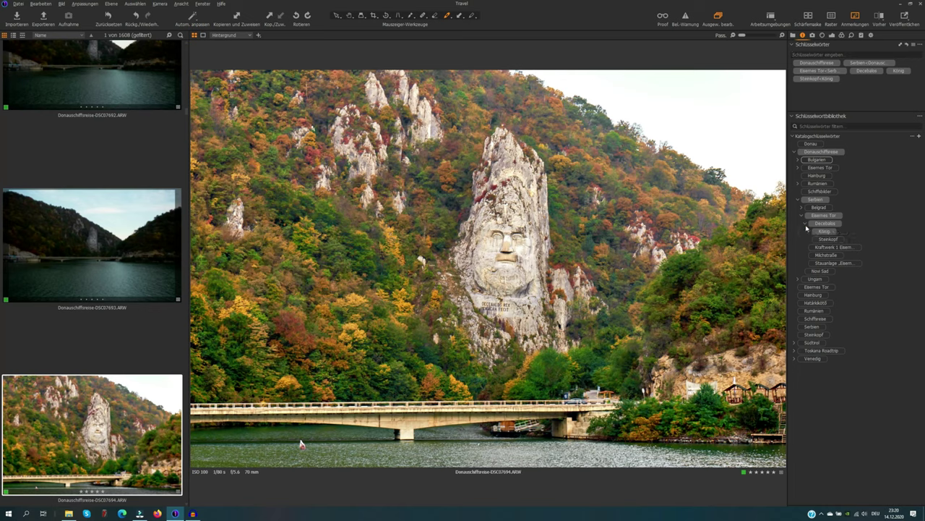
pyautogui.click(805, 222)
pyautogui.click(800, 216)
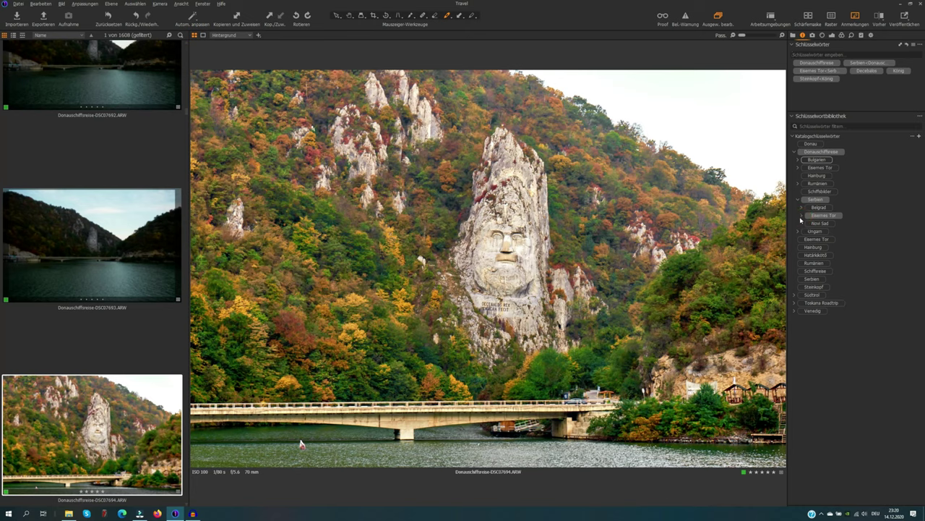
# - Move the Steinkopf keyword under Decebalos into the Steinkopf keyword under König and assign it to the photo
pyautogui.click(801, 216)
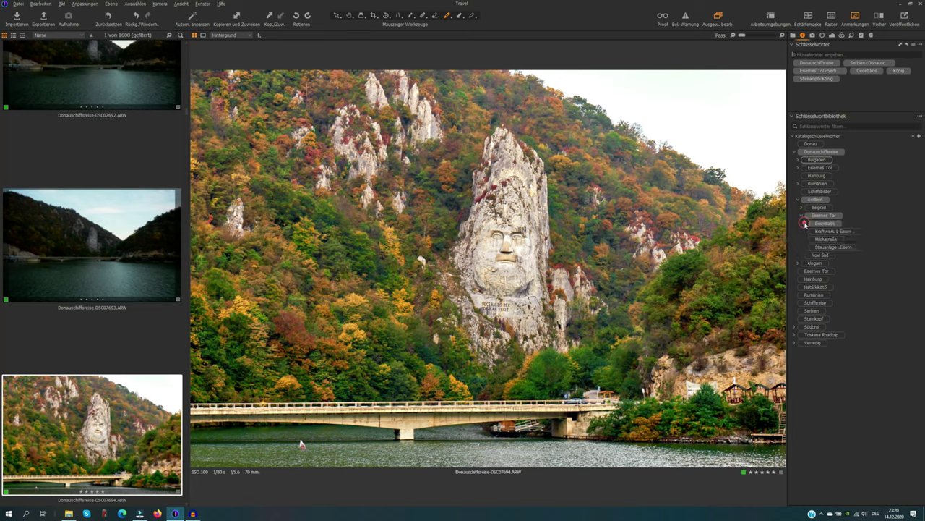
pyautogui.click(805, 224)
pyautogui.click(808, 231)
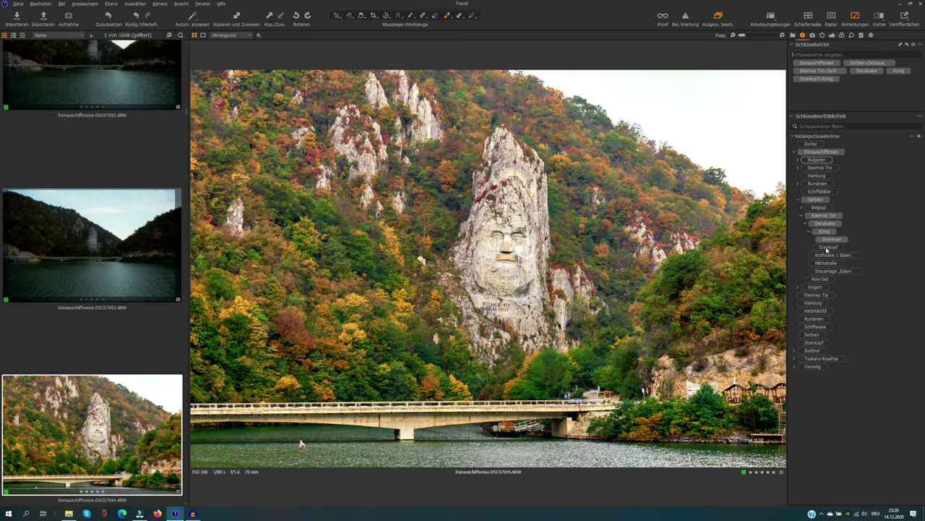
pyautogui.moveTo(827, 250); pyautogui.dragTo(859, 247)
pyautogui.click(848, 249)
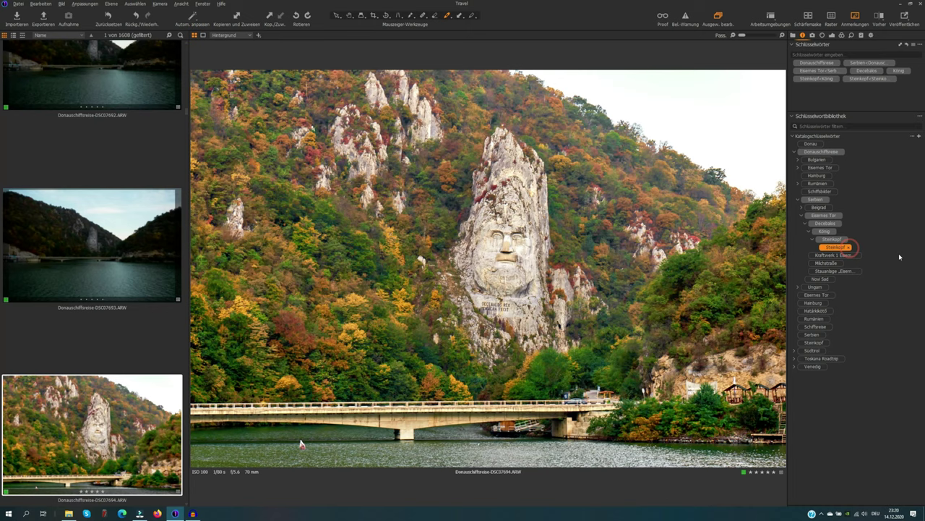
# - Unassign the nested Steinkopf keyword from the photo and delete it from the keyword library
pyautogui.click(850, 249)
pyautogui.click(851, 249)
pyautogui.click(844, 250)
pyautogui.click(842, 248)
pyautogui.click(891, 78)
pyautogui.rightClick(846, 249)
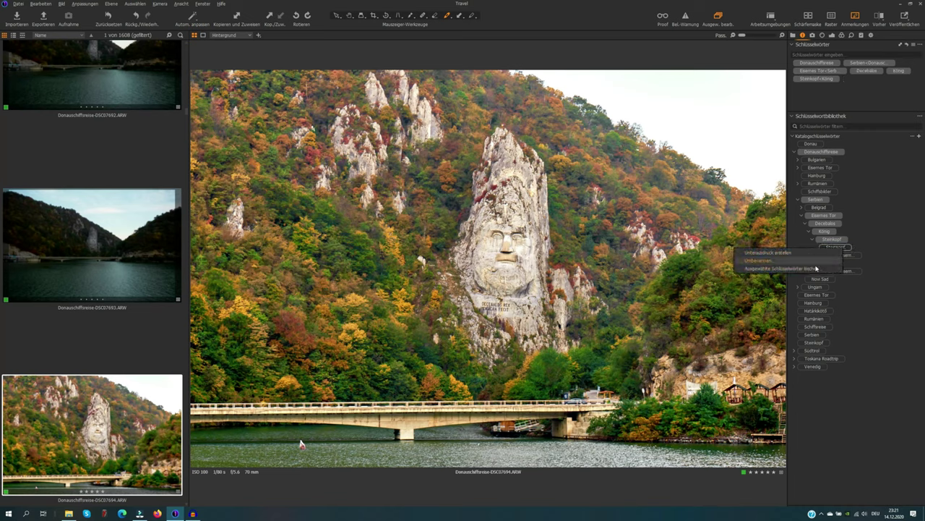
pyautogui.click(815, 269)
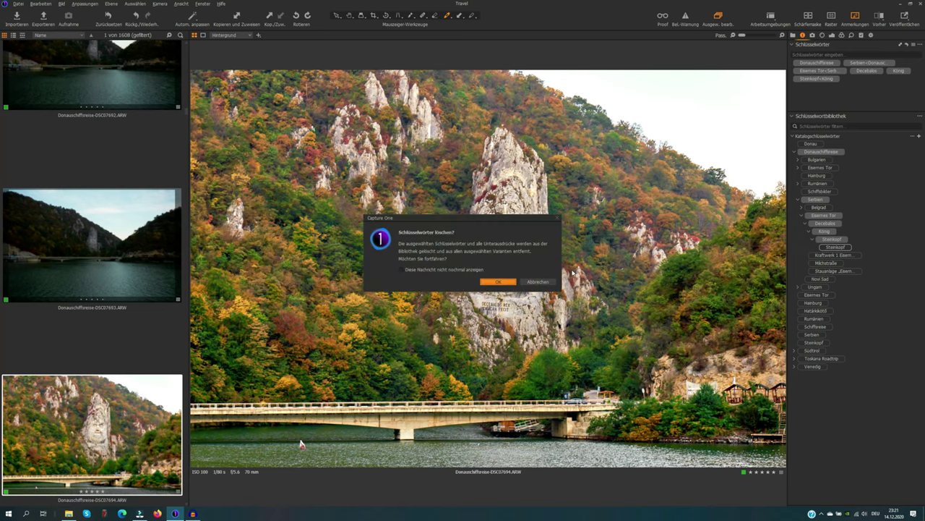
pyautogui.click(498, 283)
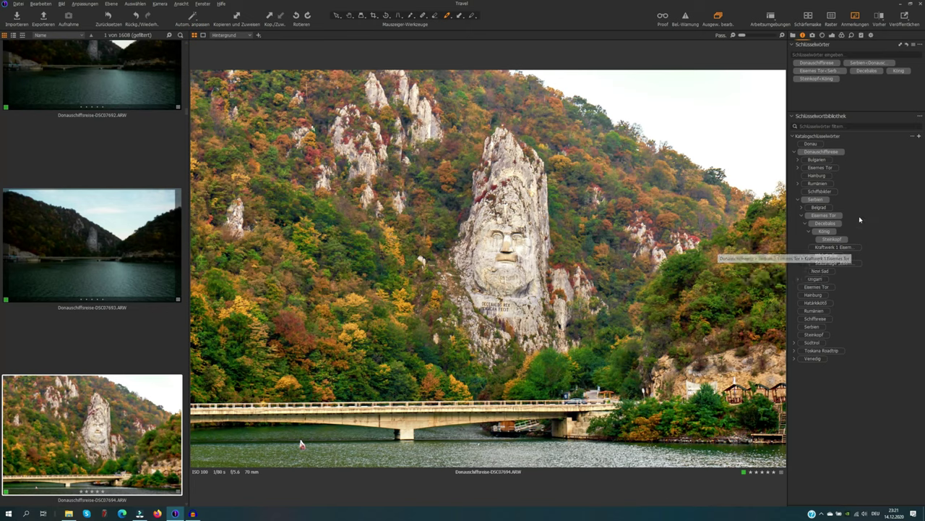
# - Move the top-level keywords Eisernes Tor and Rumänien onto Eisernes Tor under Serbien and Rumänien under Donauschiffsreise
pyautogui.click(806, 229)
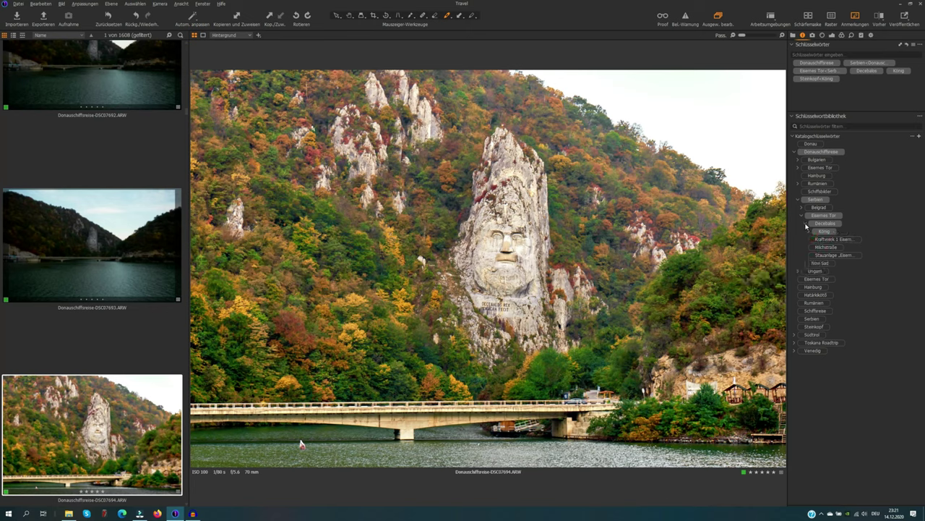
pyautogui.click(806, 222)
pyautogui.click(801, 215)
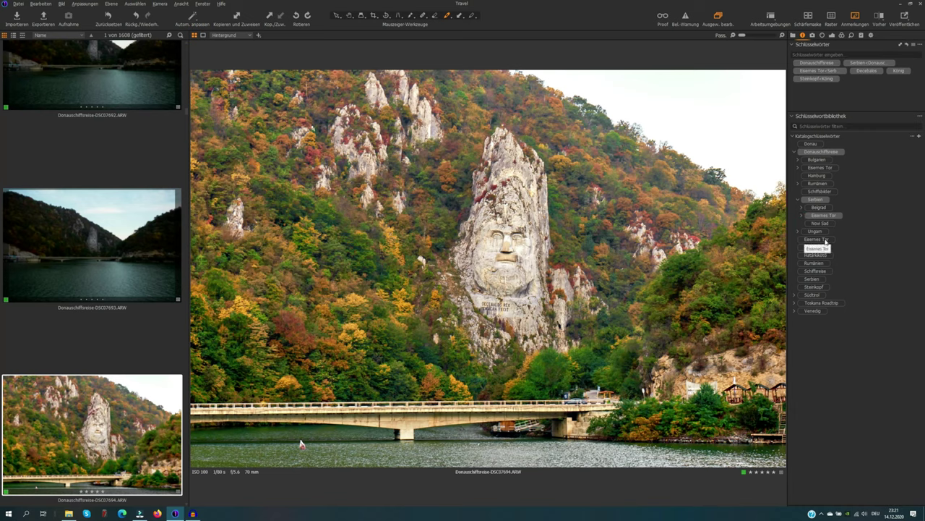
pyautogui.click(826, 239)
pyautogui.moveTo(836, 237); pyautogui.dragTo(843, 217)
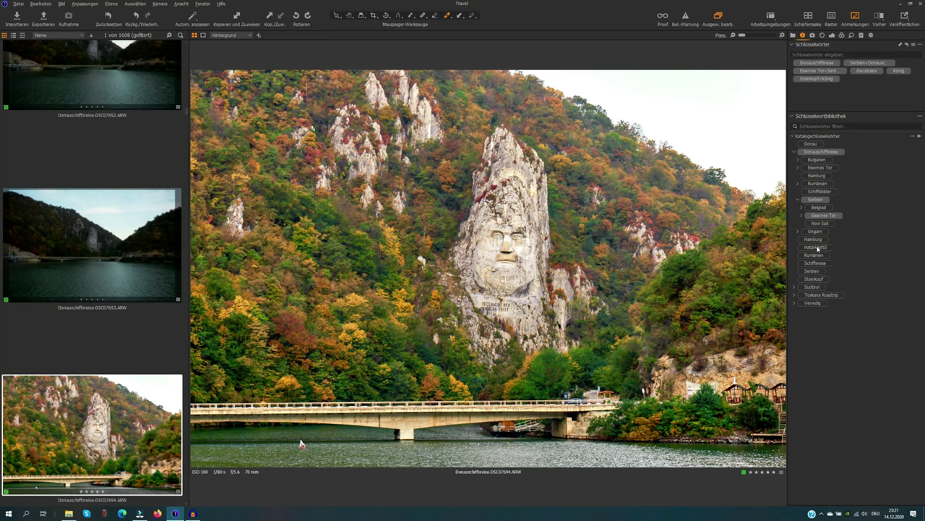
pyautogui.moveTo(817, 254); pyautogui.dragTo(824, 184)
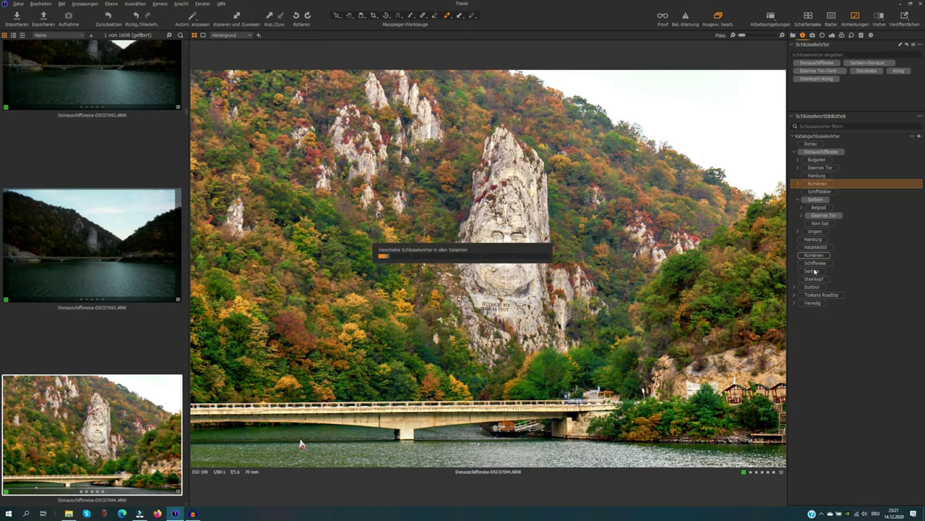
pyautogui.moveTo(814, 271)
pyautogui.mouseDown()
pyautogui.moveTo(851, 174)
pyautogui.moveTo(837, 147)
pyautogui.moveTo(829, 262)
pyautogui.mouseUp()
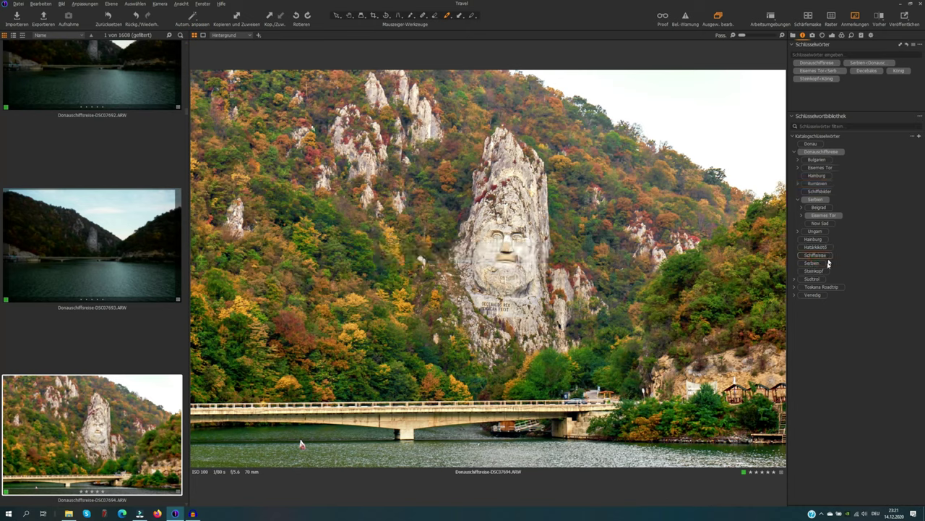
# - Nest the Donauschiffsreise keyword under Schiffsreise and expand both levels in the library
pyautogui.moveTo(821, 151); pyautogui.dragTo(826, 259)
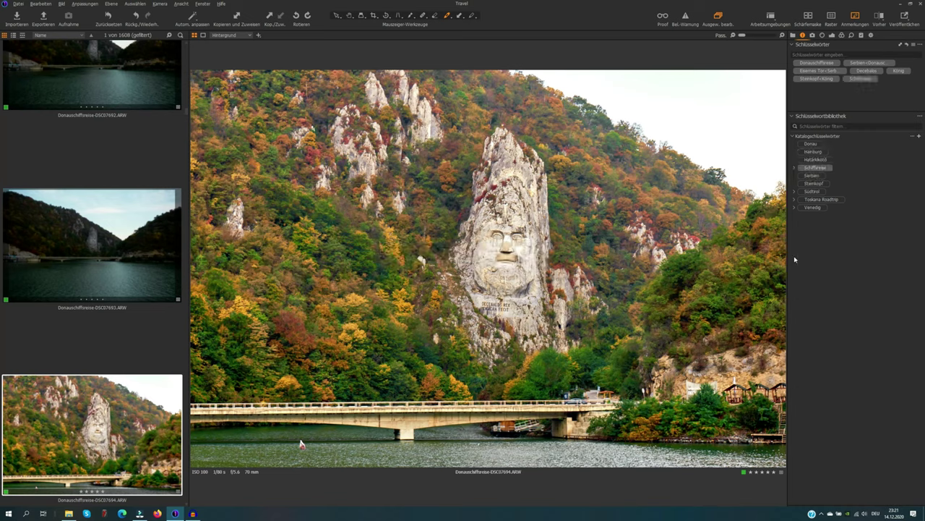
pyautogui.click(795, 168)
pyautogui.click(799, 176)
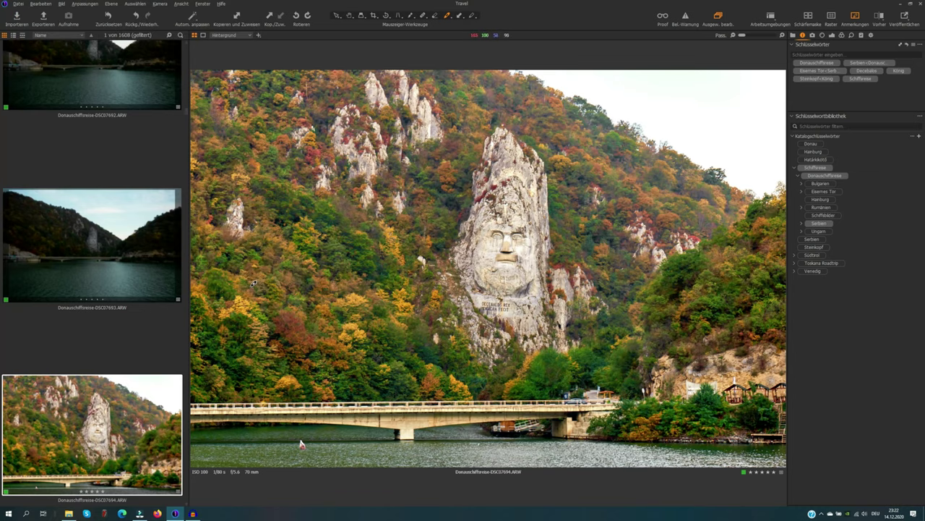
# - Show the photos as a thumbnail grid and select the range from DSC07684 to DSC07690
pyautogui.hotkey('ctrl', 'alt', 'v')
pyautogui.scroll(3, 614, 240)
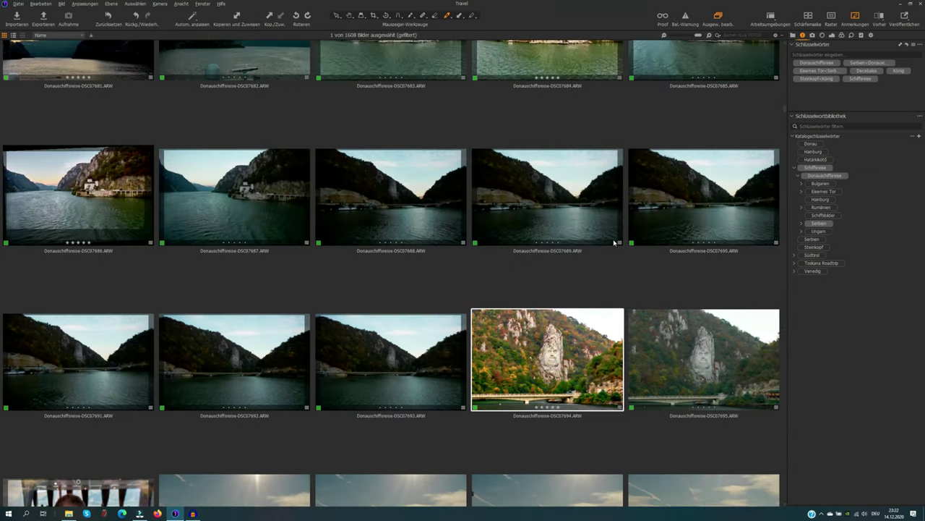
pyautogui.scroll(-1, 613, 241)
pyautogui.scroll(2, 575, 232)
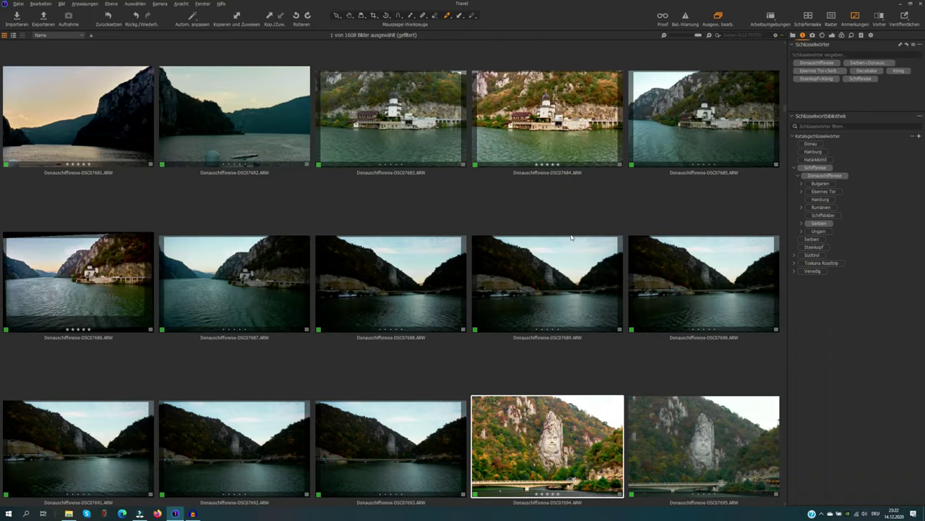
pyautogui.scroll(1, 571, 239)
pyautogui.click(561, 162)
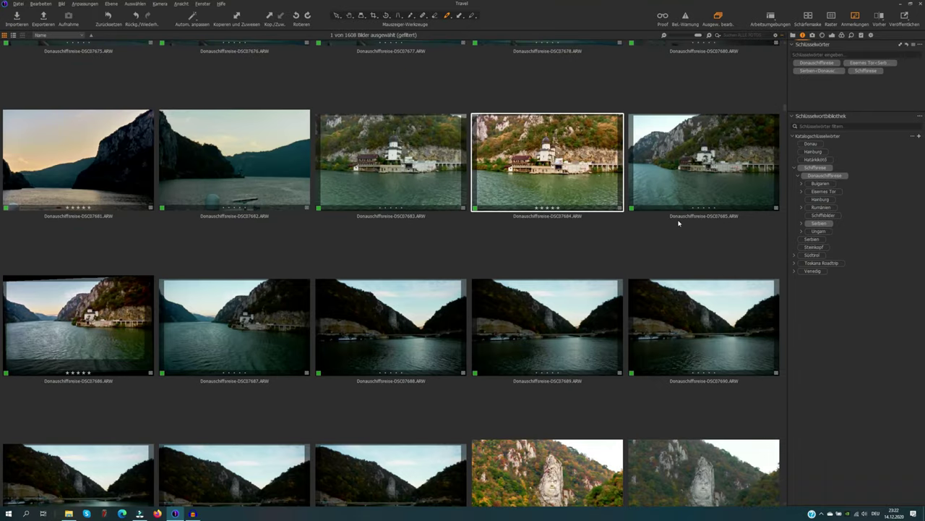
pyautogui.keyDown('shift'); pyautogui.click(669, 313); pyautogui.keyUp('shift')
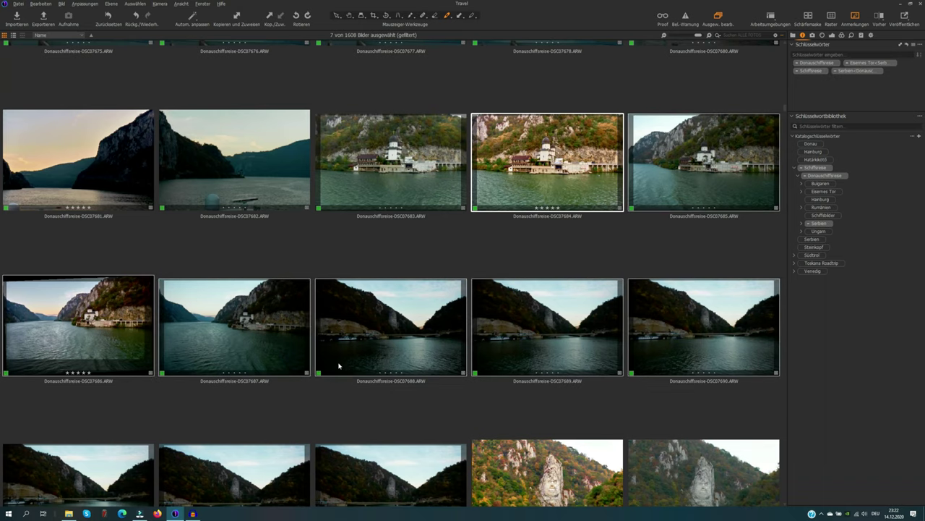
pyautogui.scroll(-1, 413, 377)
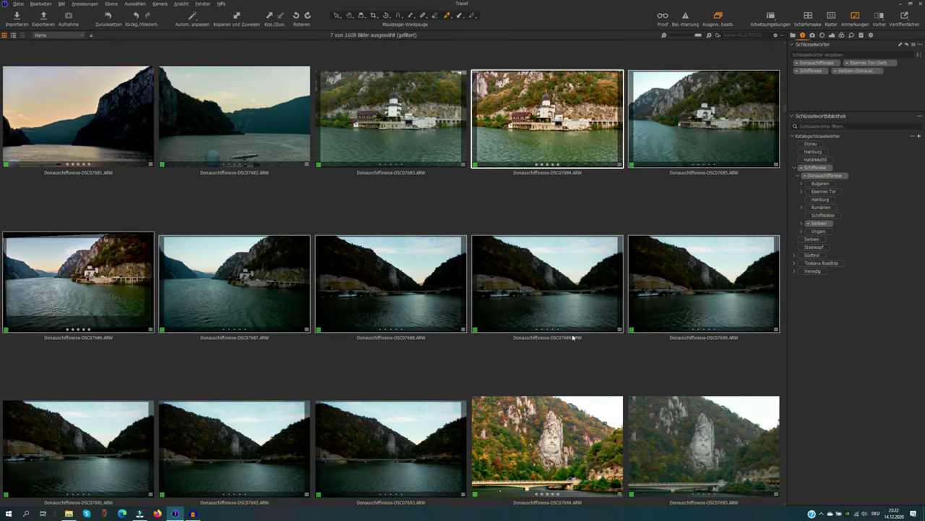
# - Copy the keywords of DSC07684 and apply them to the other selected photos
pyautogui.click(901, 47)
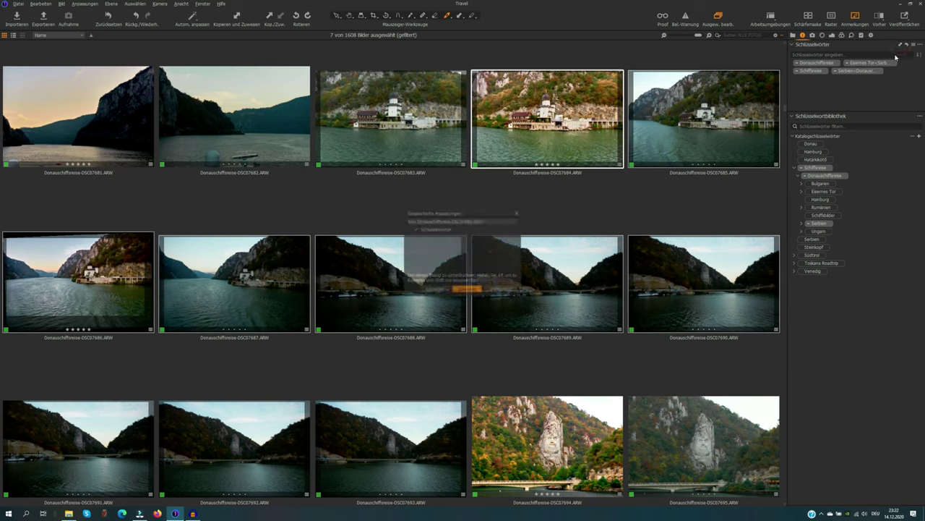
pyautogui.click(460, 288)
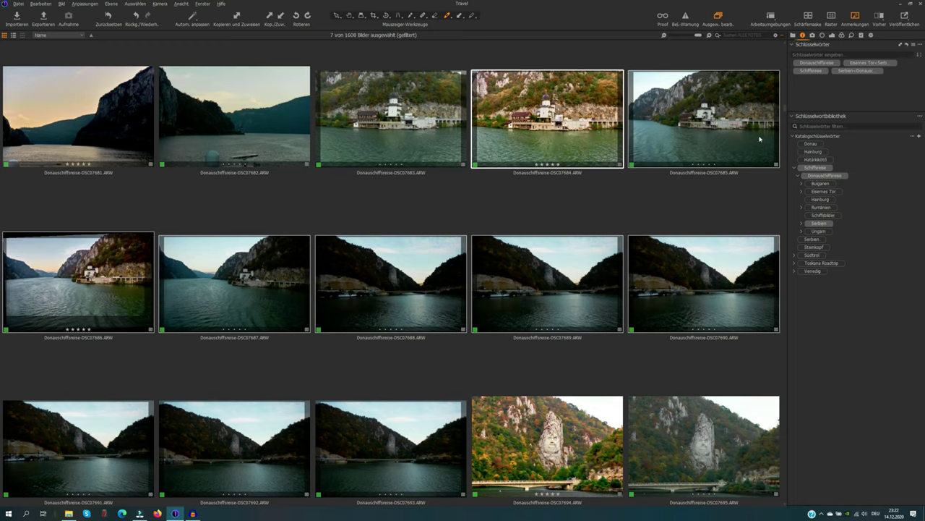
pyautogui.hotkey('ctrl', 'd')
pyautogui.click(710, 119)
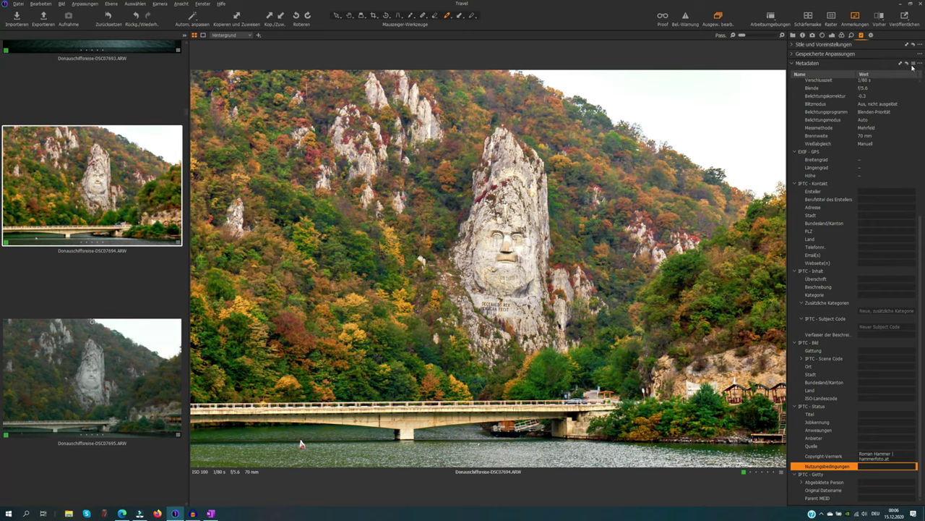
# - Examine the metadata of photo DSC07694, from the base data through the EXIF entries to the IPTC fields
pyautogui.scroll(7, 853, 145)
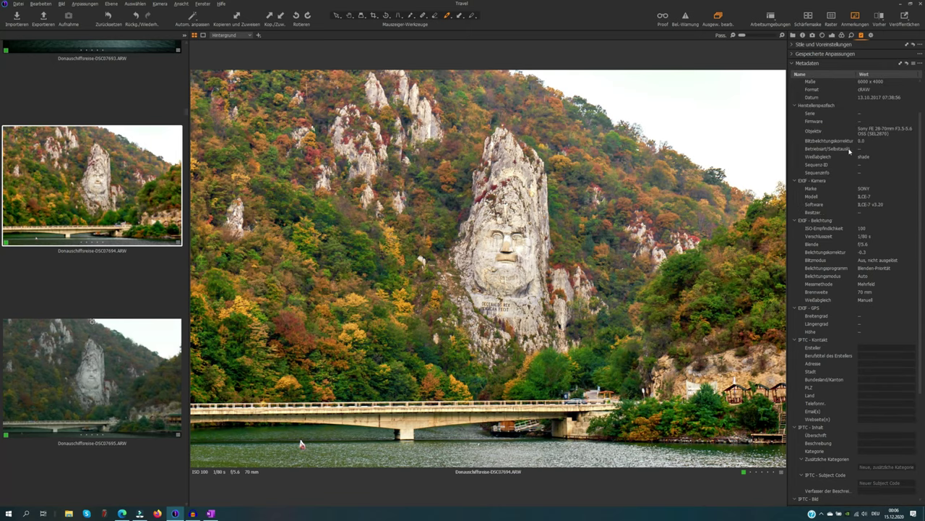
pyautogui.scroll(2, 849, 150)
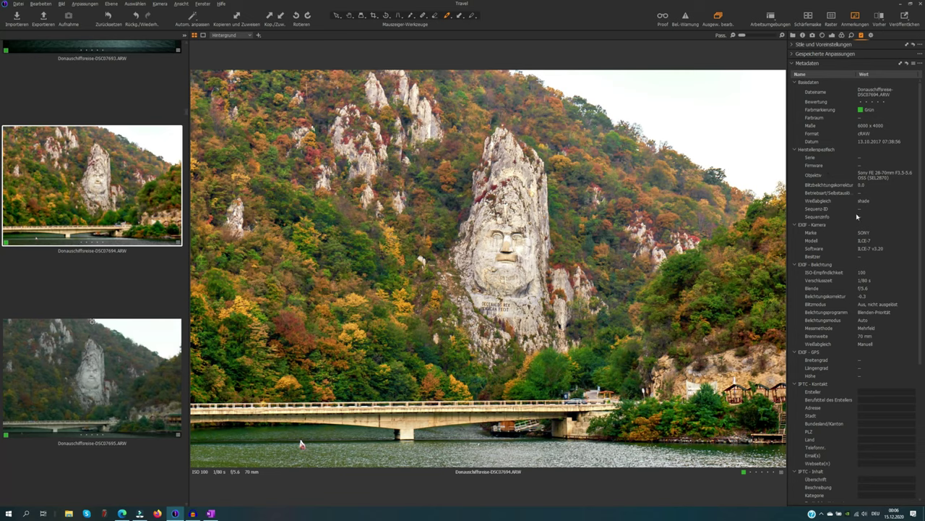
pyautogui.scroll(-1, 857, 216)
pyautogui.scroll(-2, 889, 242)
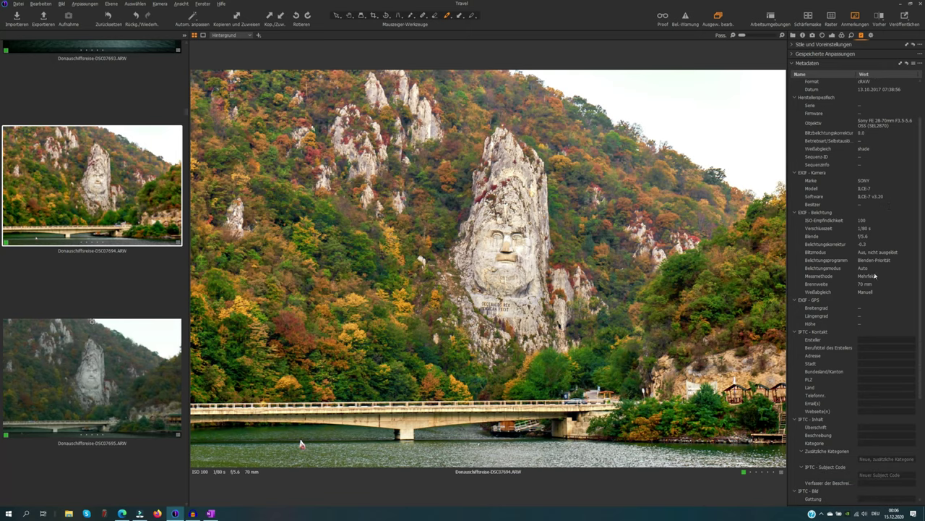
pyautogui.scroll(-1, 875, 276)
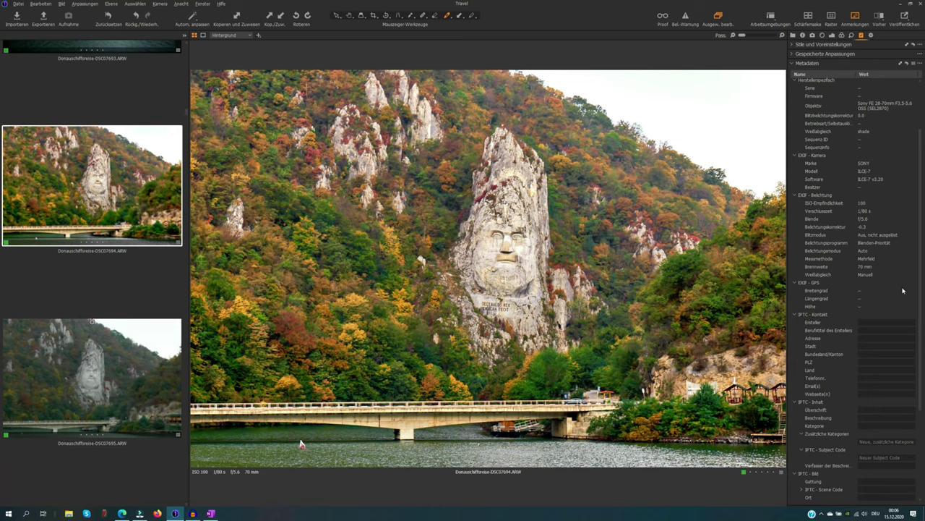
pyautogui.scroll(-4, 898, 288)
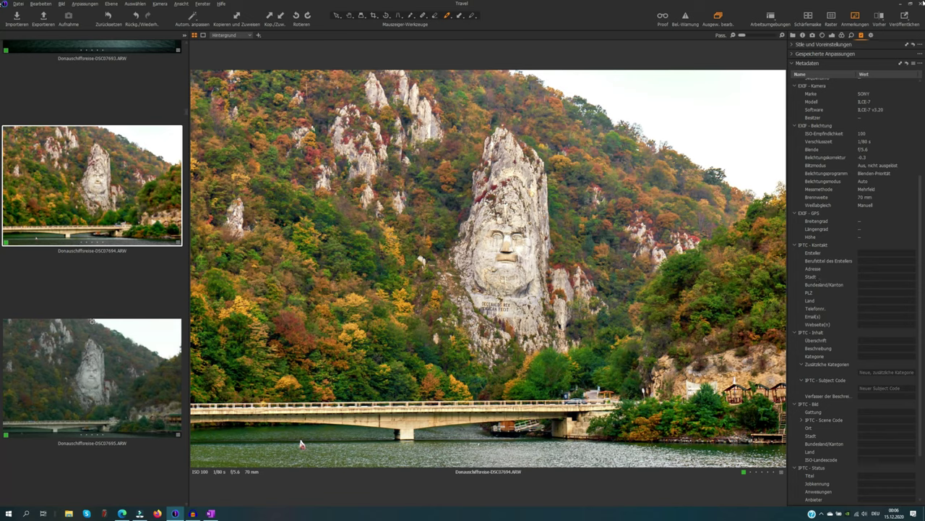
# - Apply the saved metadata preset with the photographer's contact and copyright details to DSC07694, and collapse the IPTC - Kontakt section
pyautogui.click(913, 63)
pyautogui.click(866, 73)
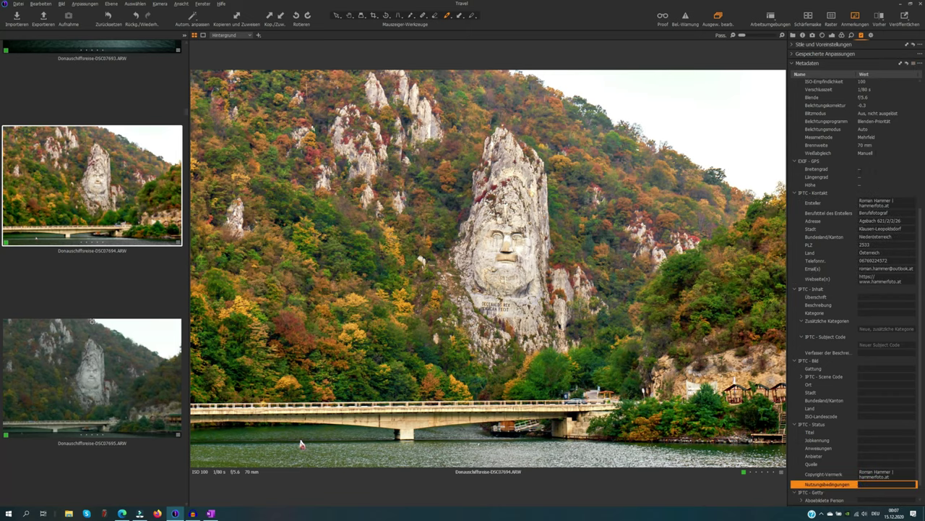
pyautogui.scroll(-1, 839, 304)
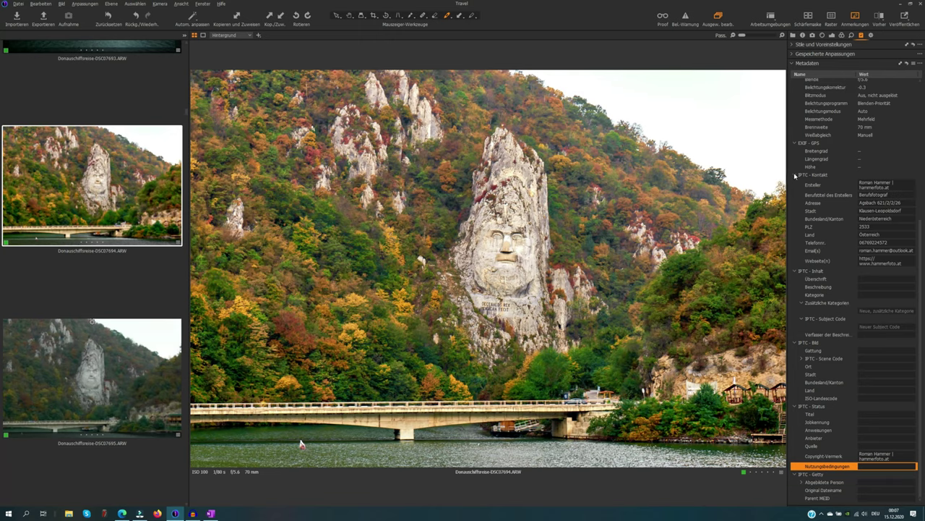
pyautogui.click(796, 175)
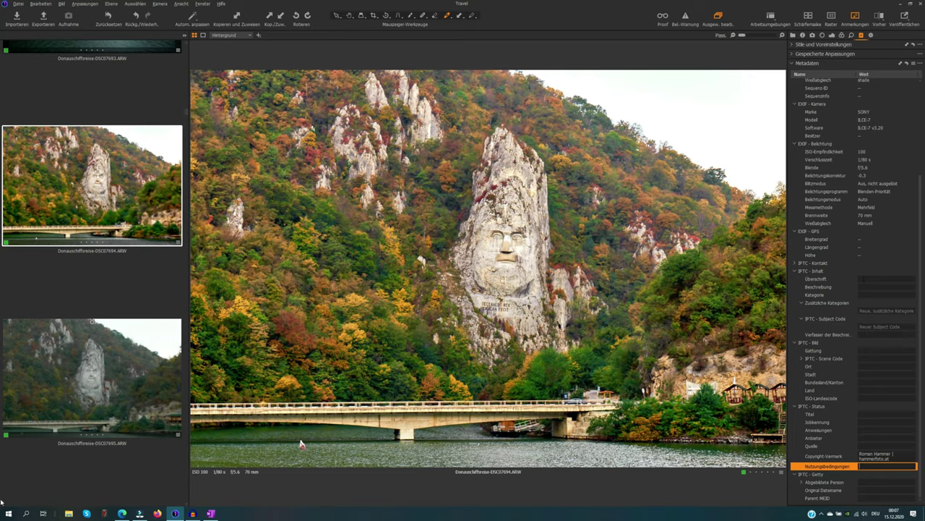
# - Switch to the web browser, search Google for "statue des decebalus", and open the Wikipedia article Statue des Decebalus
pyautogui.click(121, 513)
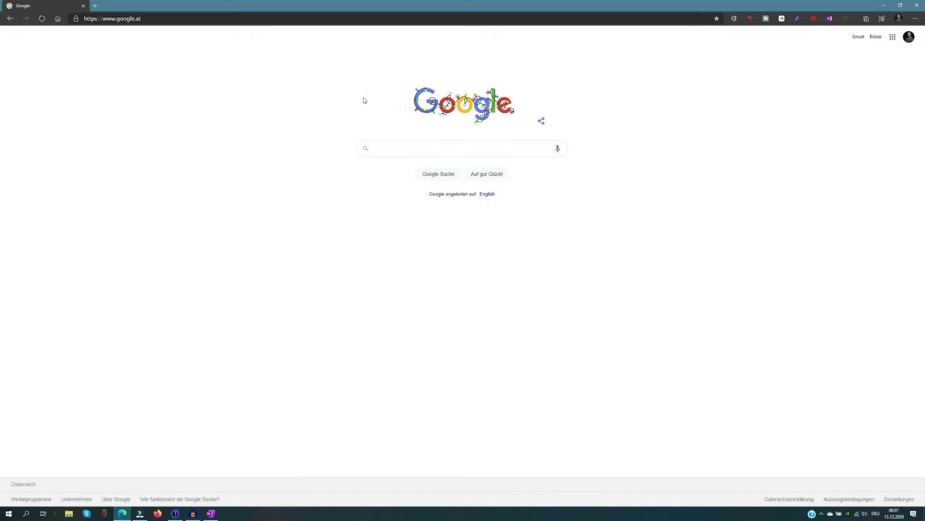
pyautogui.write('Statue ')
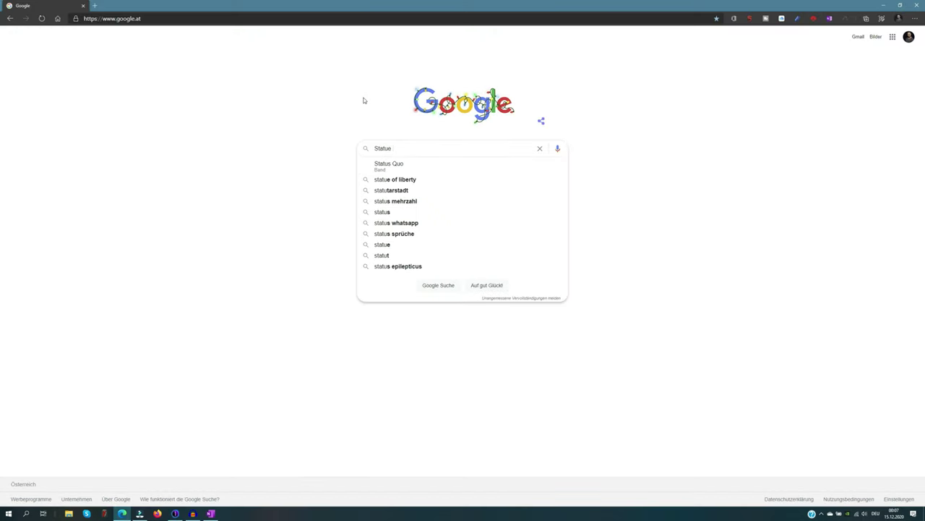
pyautogui.write('des Ch')
pyautogui.press('BackSpace')
pyautogui.press('BackSpace')
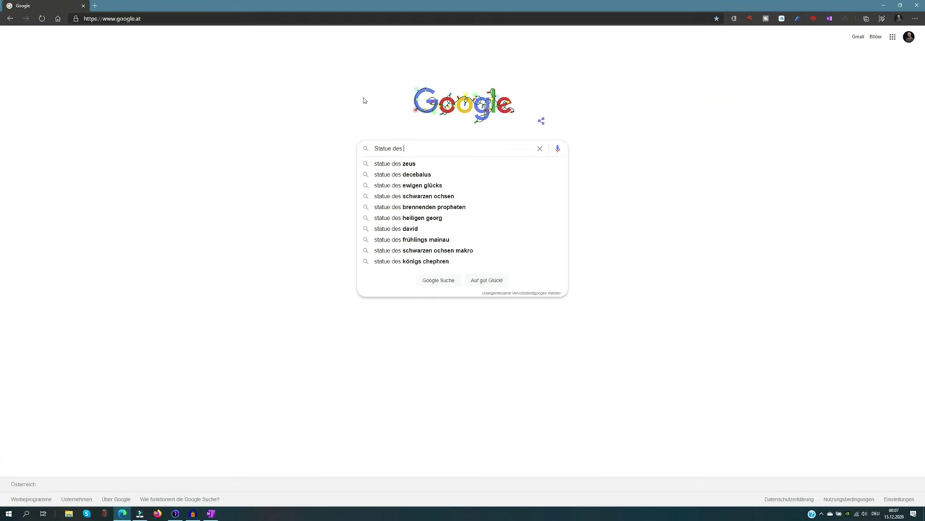
pyautogui.write('Decebalso')
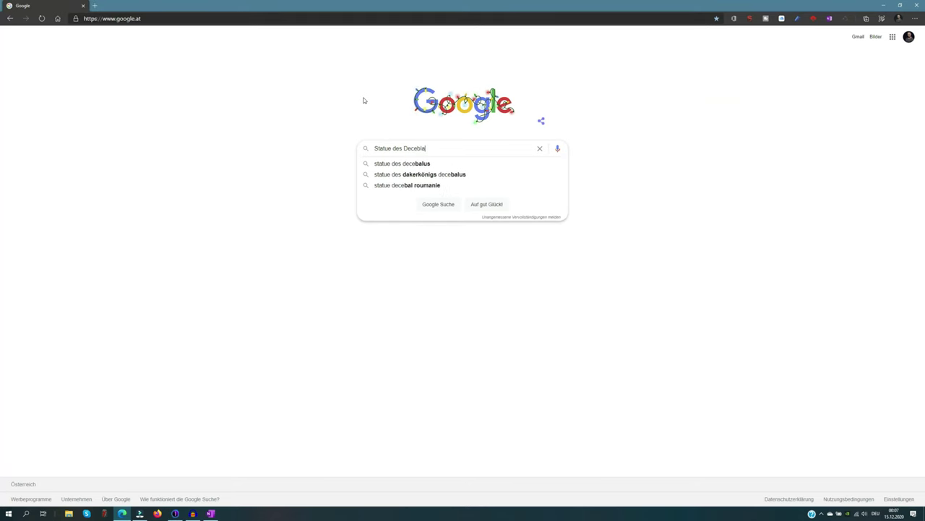
pyautogui.press('BackSpace')
pyautogui.press('BackSpace')
pyautogui.write('us')
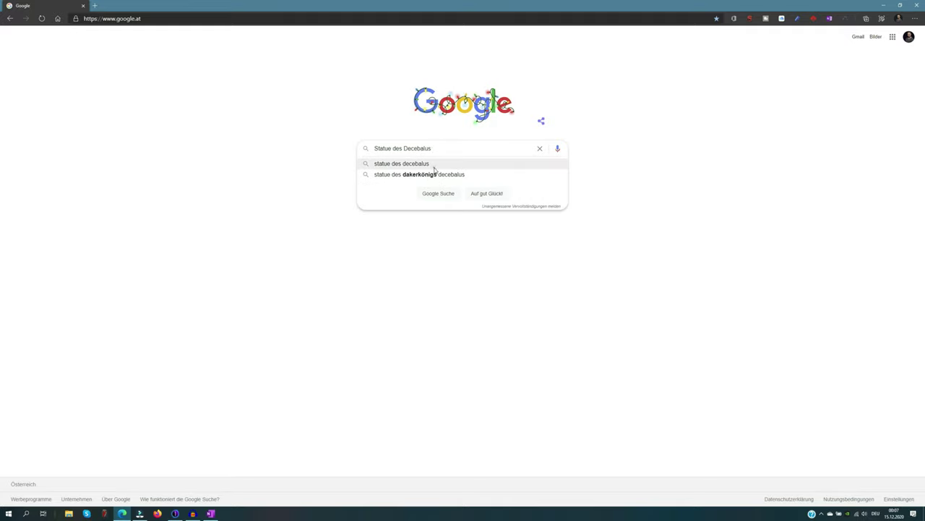
pyautogui.click(434, 168)
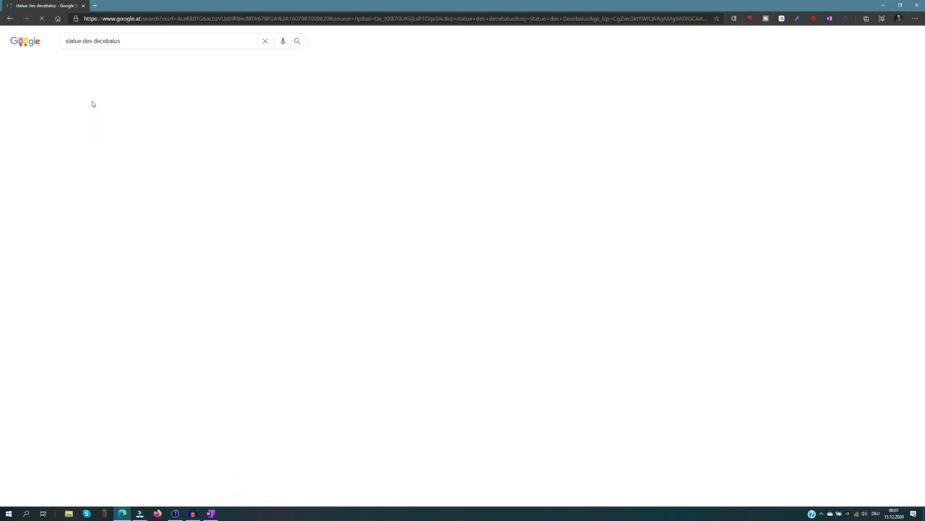
pyautogui.click(92, 104)
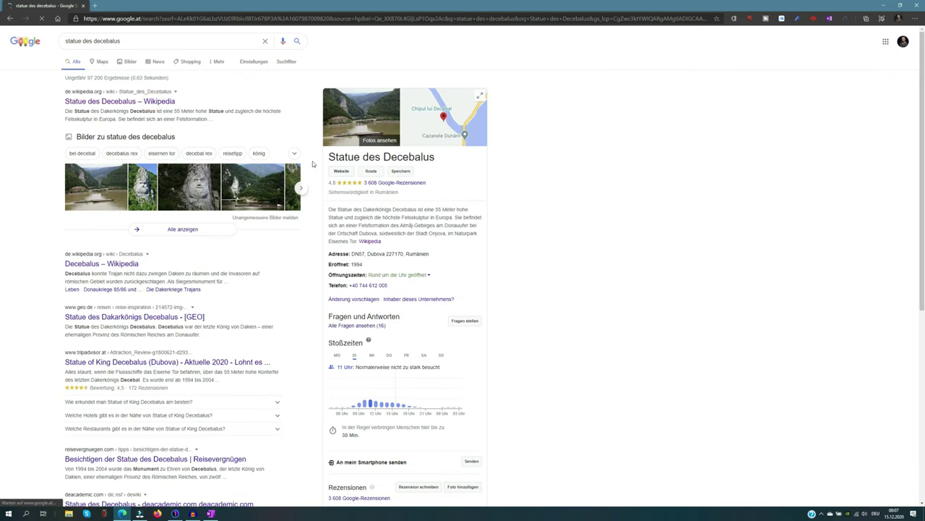
pyautogui.click(162, 102)
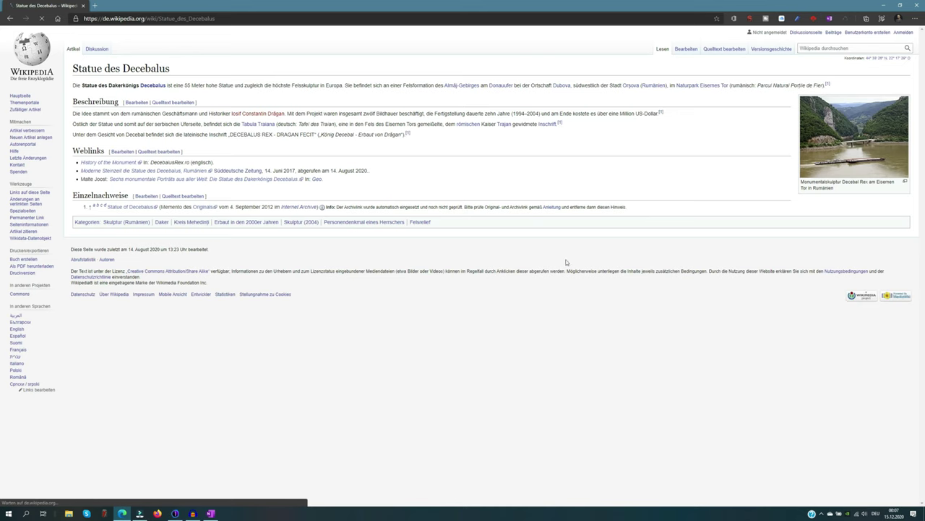
# - Copy the article title "Statue des Decebalus" into the IPTC Überschrift field of DSC07694 in Capture One
pyautogui.moveTo(74, 67); pyautogui.dragTo(189, 71)
pyautogui.hotkey('ctrl', 'c')
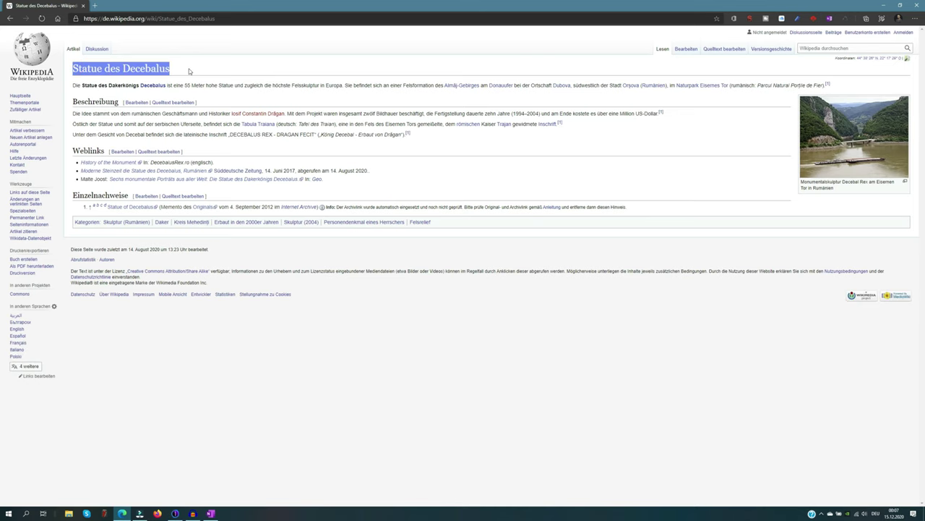
pyautogui.hotkey('alt', 'Tab')
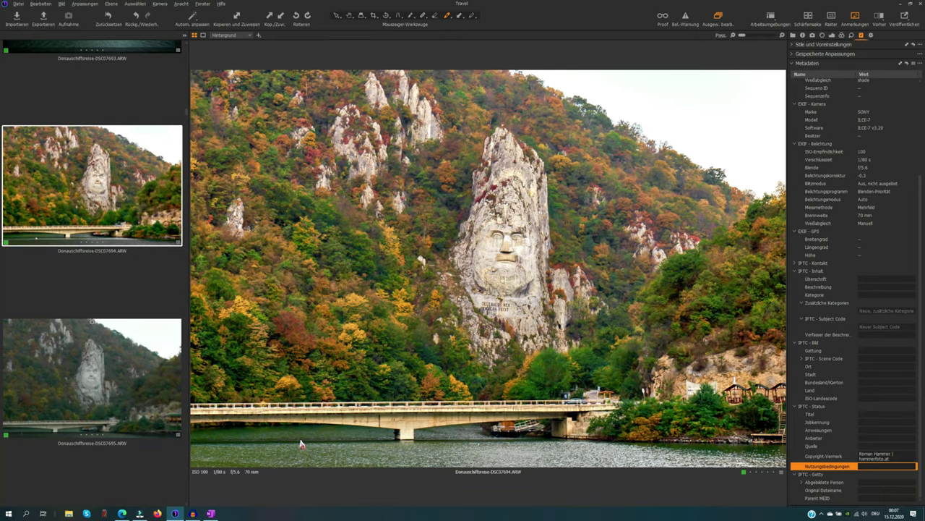
pyautogui.click(861, 281)
pyautogui.hotkey('ctrl', 'v')
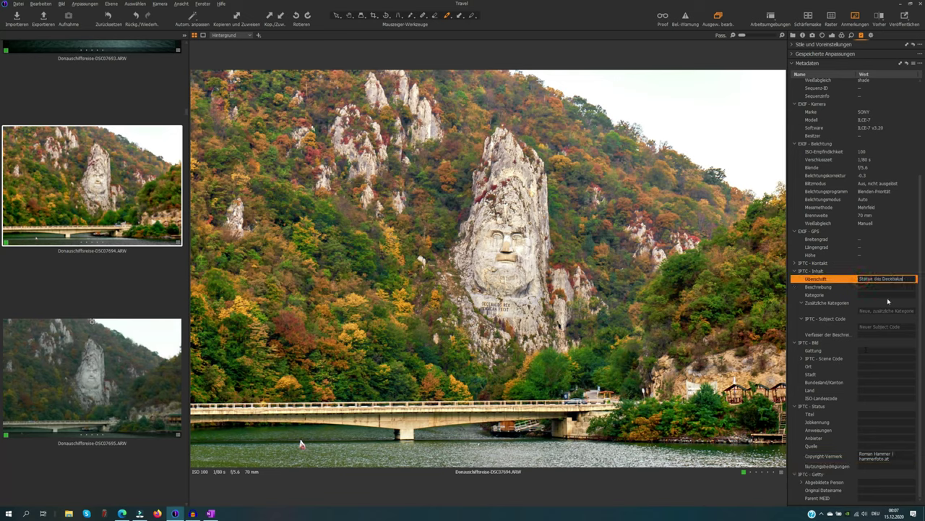
pyautogui.press('Return')
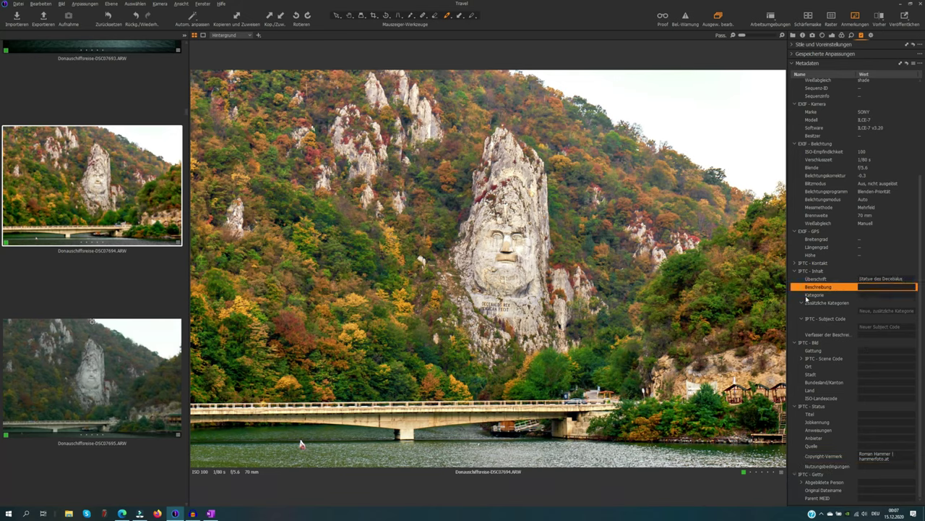
# - Copy the article's introductory paragraph into the IPTC Beschreibung field of the photo in Capture One
pyautogui.hotkey('alt', 'Tab')
pyautogui.moveTo(68, 84); pyautogui.dragTo(824, 89)
pyautogui.hotkey('ctrl', 'c')
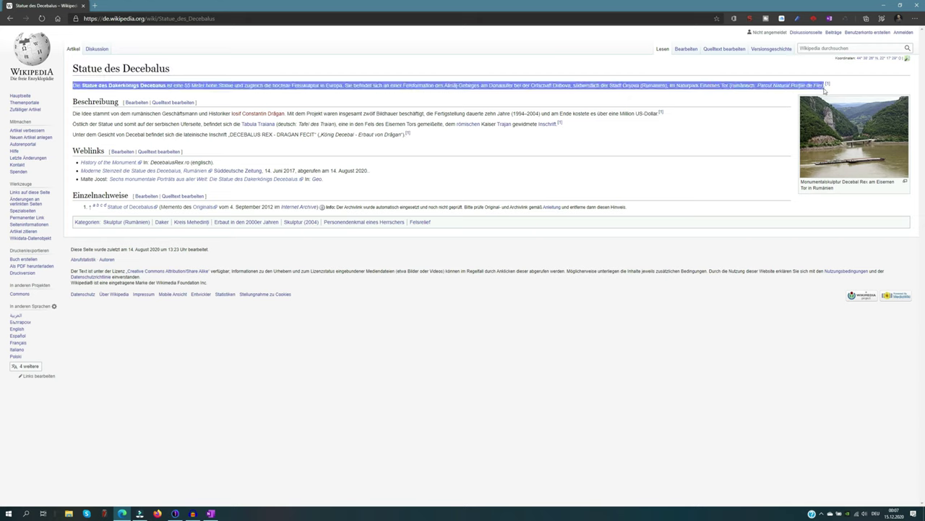
pyautogui.hotkey('alt', 'Tab')
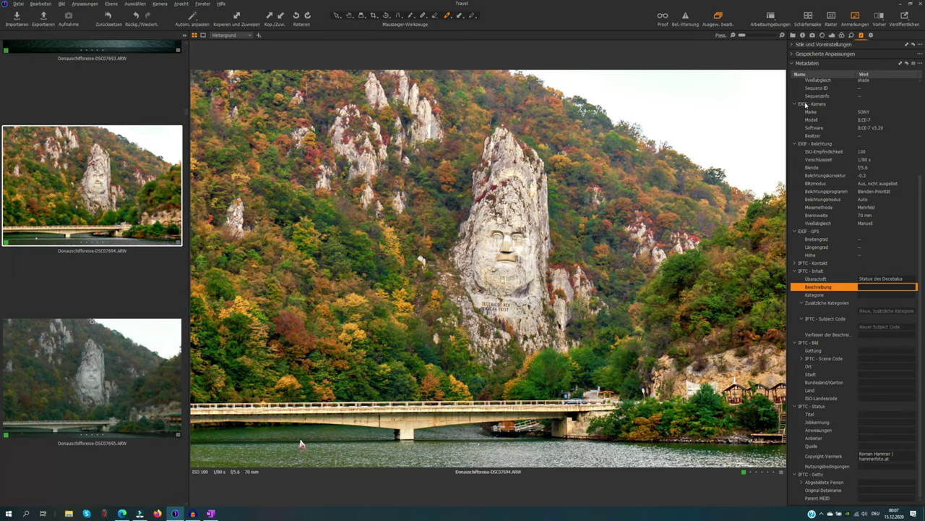
pyautogui.hotkey('ctrl', 'v')
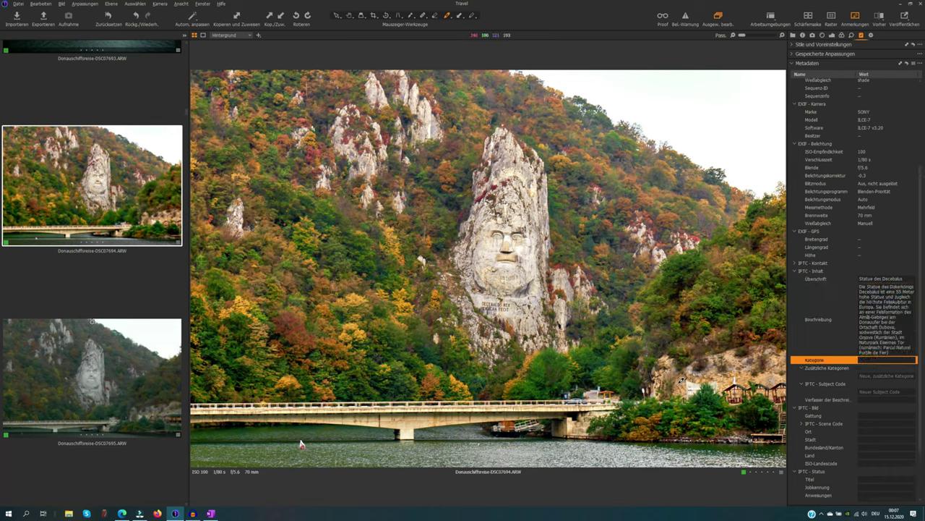
# - Add the heading "Beschreibung" on its own line below the introductory paragraph in the photo's Beschreibung field
pyautogui.hotkey('alt', 'Tab')
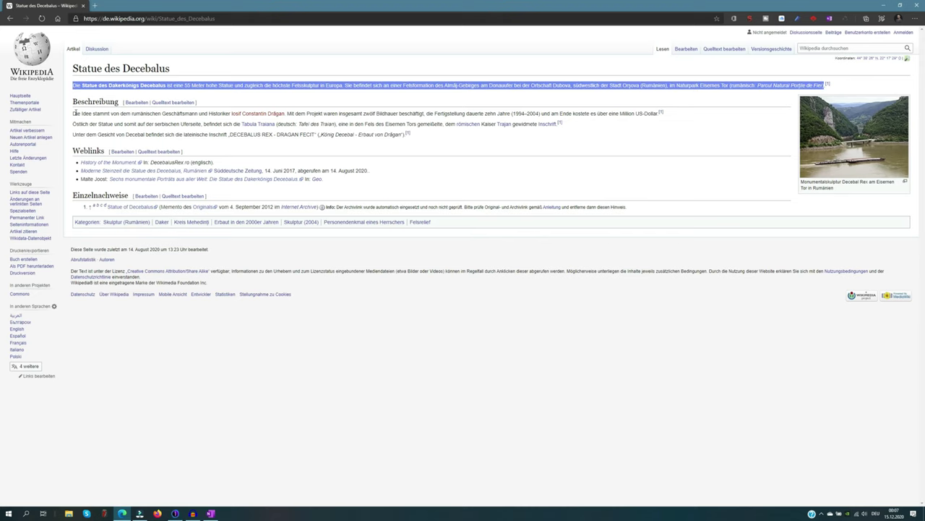
pyautogui.moveTo(73, 102); pyautogui.dragTo(409, 139)
pyautogui.hotkey('alt', 'Tab')
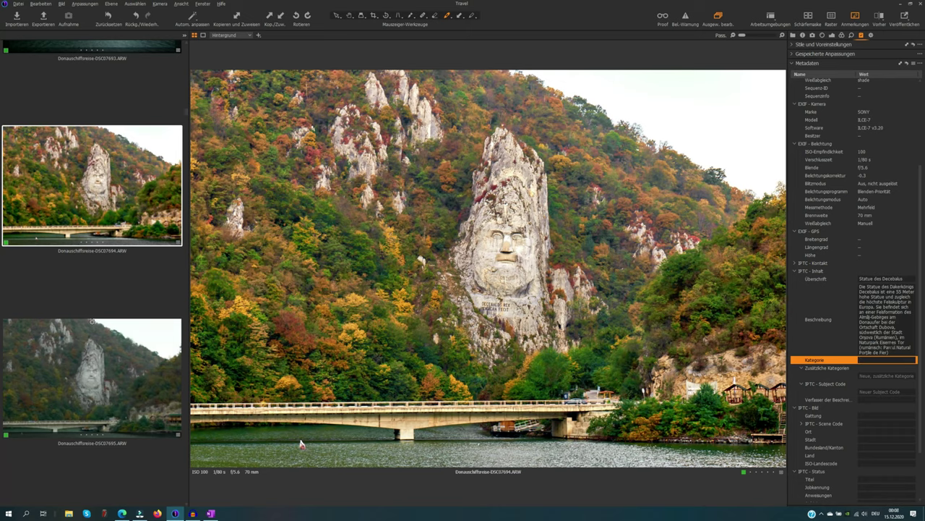
pyautogui.hotkey('shift', 'Tab')
pyautogui.hotkey('ctrl', 'a')
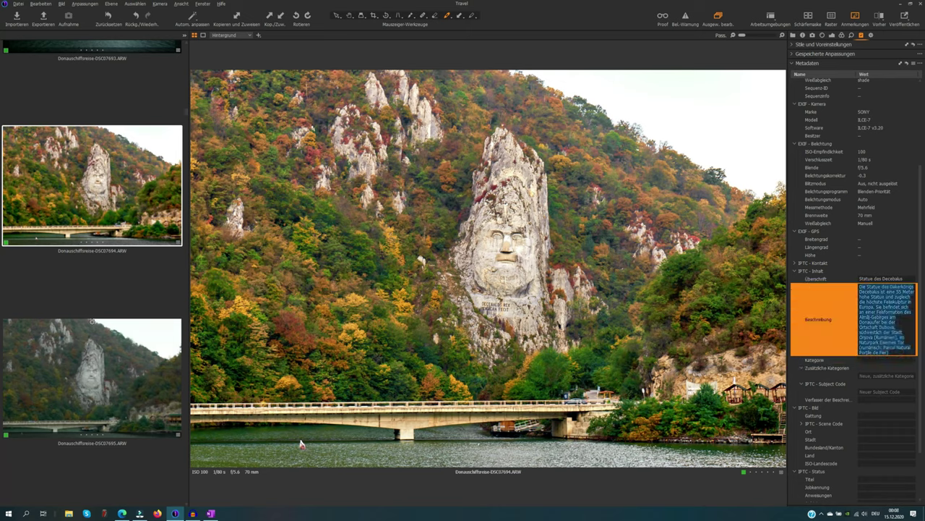
pyautogui.hotkey('ctrl', 'v')
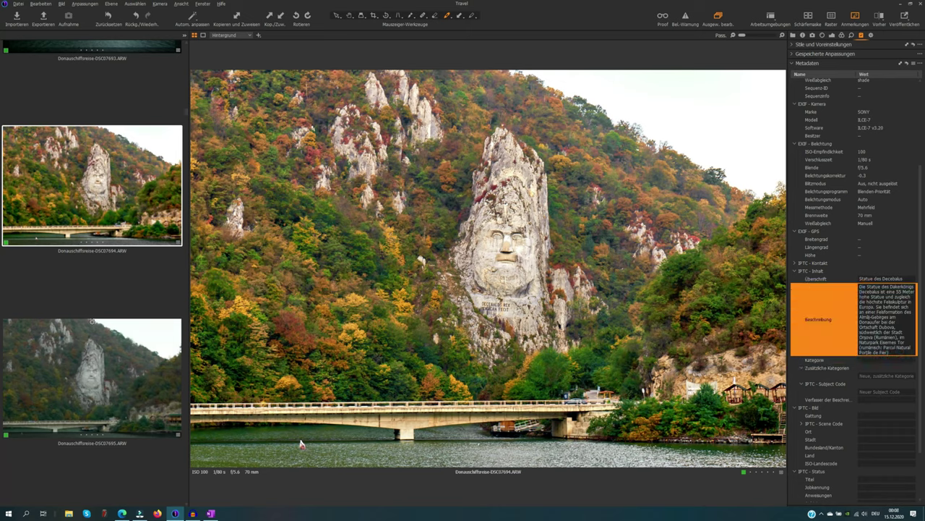
pyautogui.press('Return')
pyautogui.write('Beschreibung')
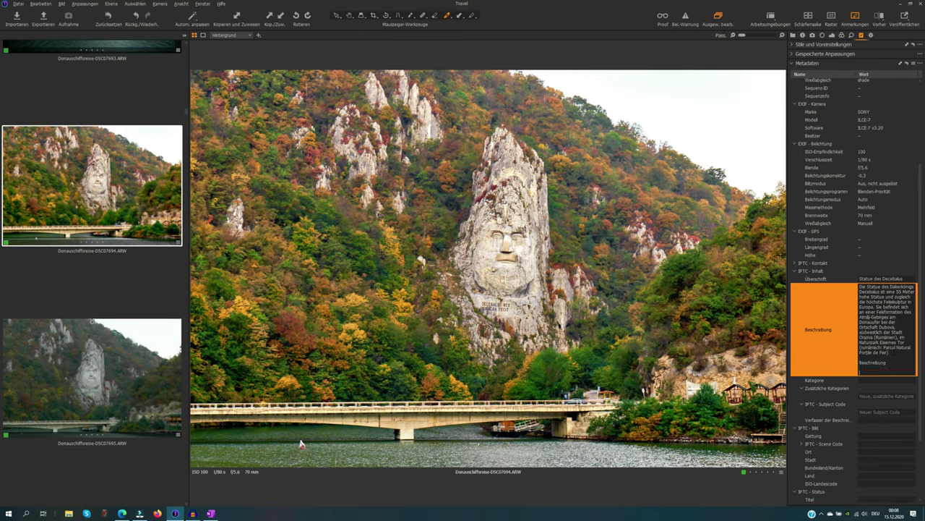
# - Copy the text beneath the article's Beschreibung heading and append it to the photo's Beschreibung field in Capture One
pyautogui.hotkey('alt', 'Tab')
pyautogui.click(81, 114)
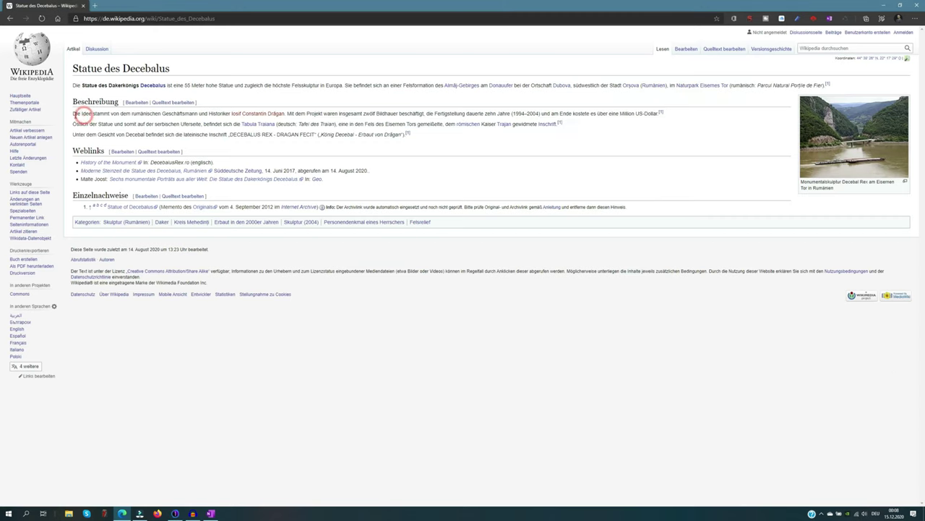
pyautogui.moveTo(73, 114); pyautogui.dragTo(407, 134)
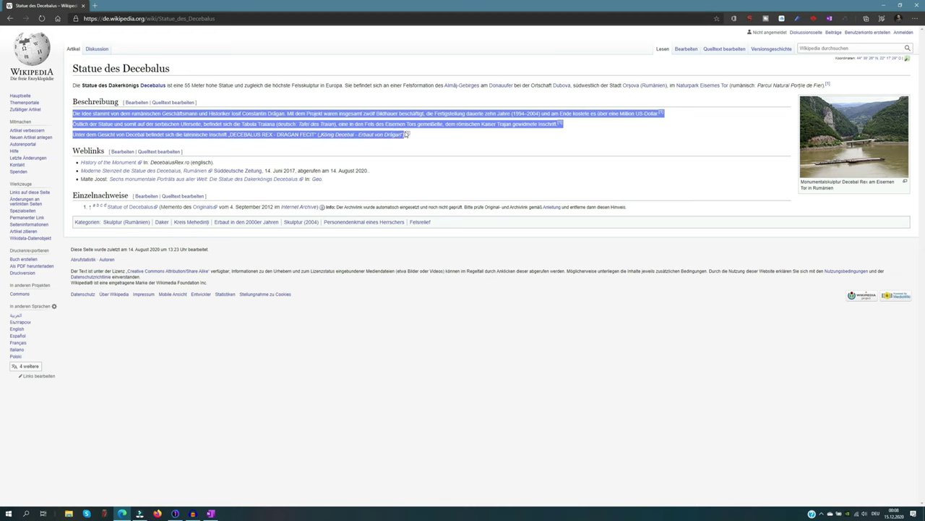
pyautogui.hotkey('ctrl', 'c')
pyautogui.hotkey('alt', 'Tab')
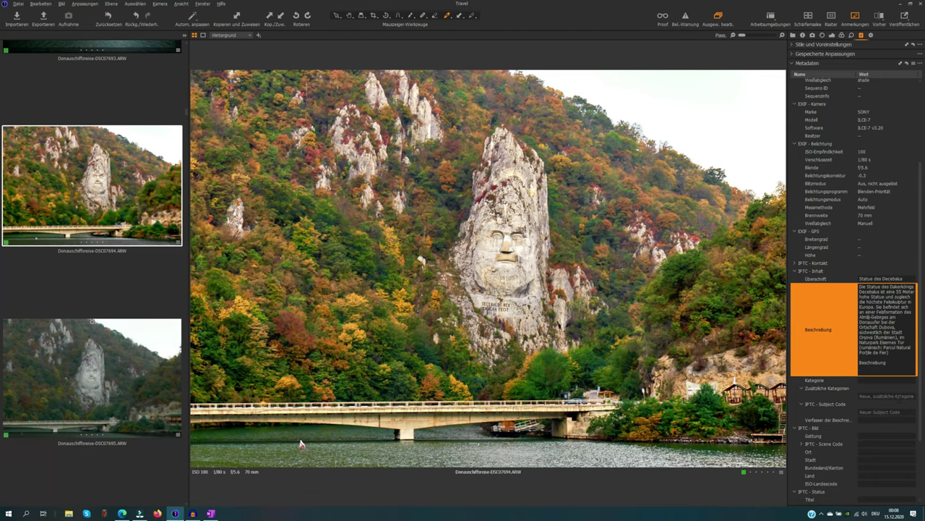
pyautogui.hotkey('ctrl', 'v')
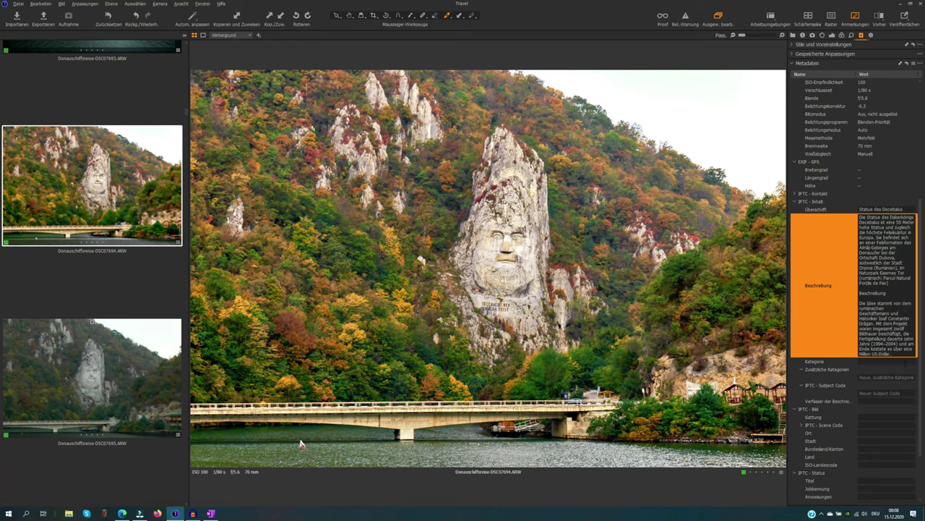
# - Set the photo's IPTC Kategorie to "Landschaft, Naturdenkmal"
pyautogui.click(867, 362)
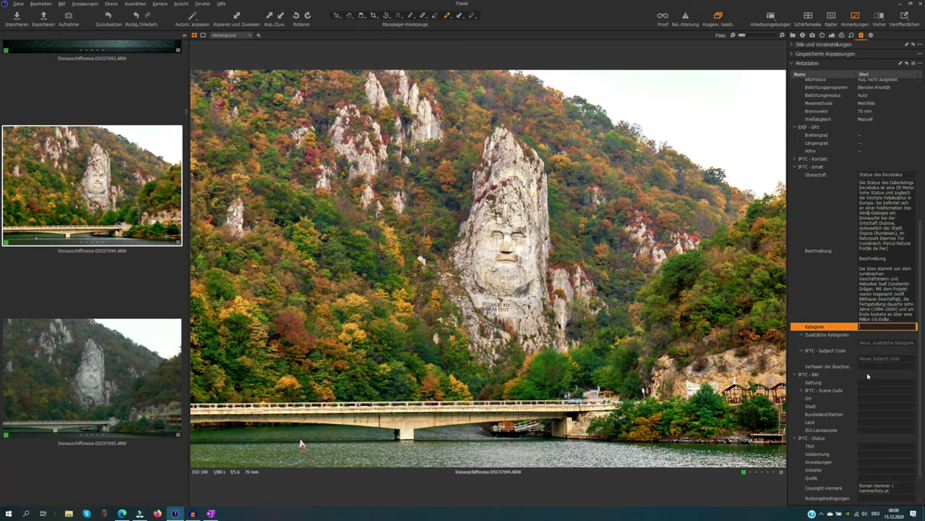
pyautogui.write('Landschaft')
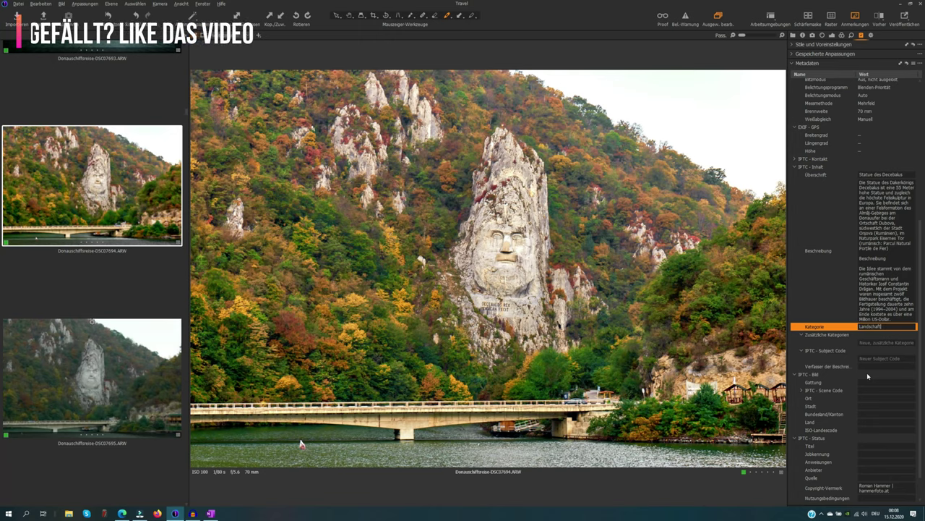
pyautogui.write(', Naturde')
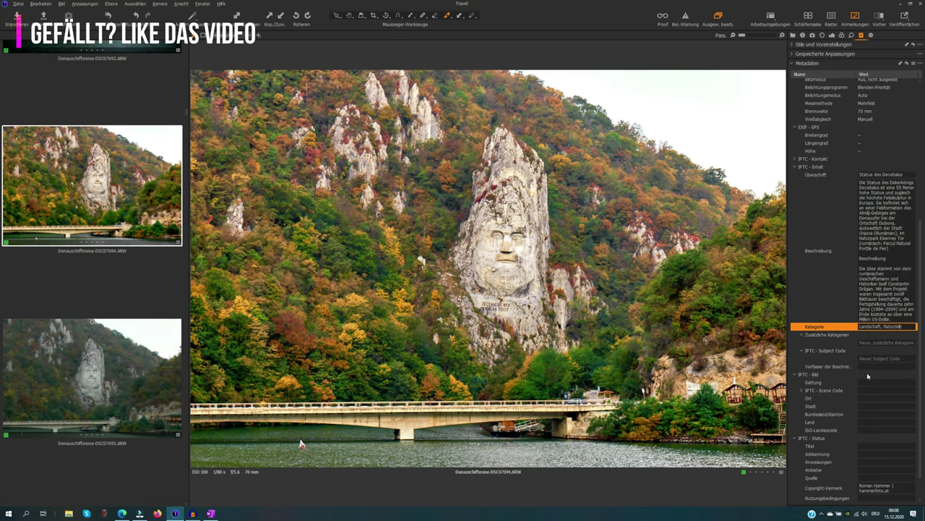
pyautogui.write('nkmal,')
pyautogui.press('Tab')
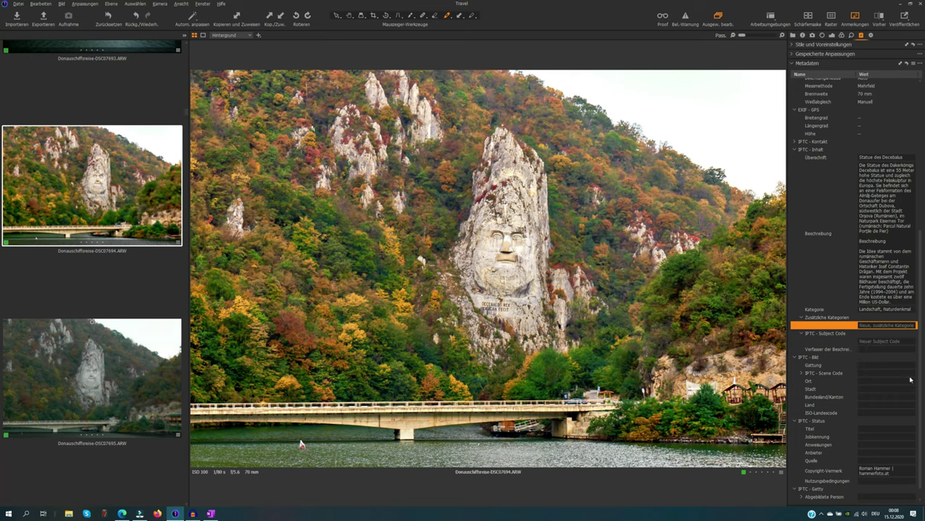
# - Add the additional categories Eisernes Tor, Donau and Sehenswürdigkeit, and enter Wikipedia as the author of the description
pyautogui.write('Eisernes Tor, Donau, Sehenswürdigkeit')
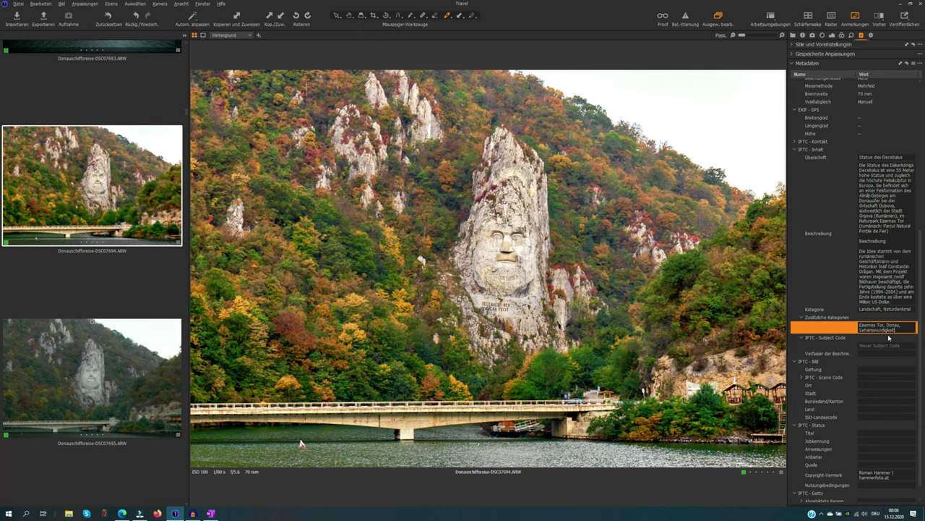
pyautogui.press('Tab')
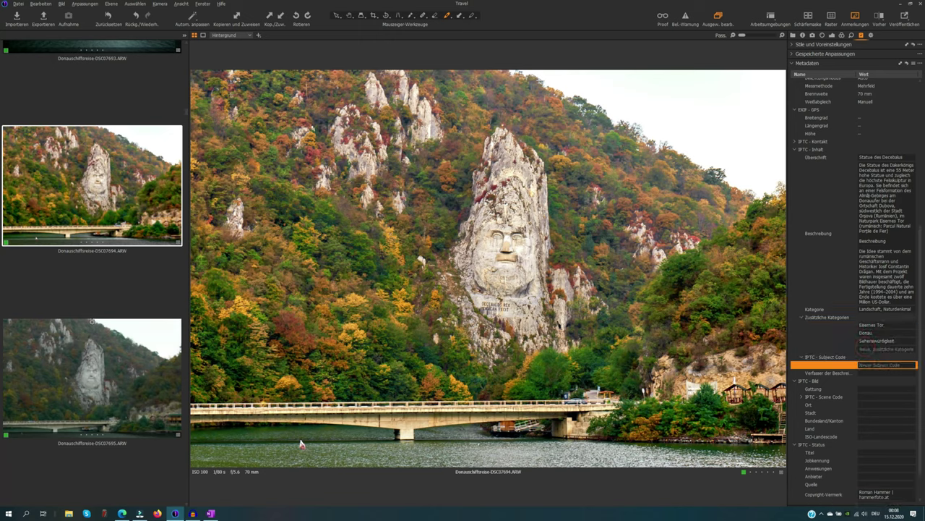
pyautogui.press('Tab')
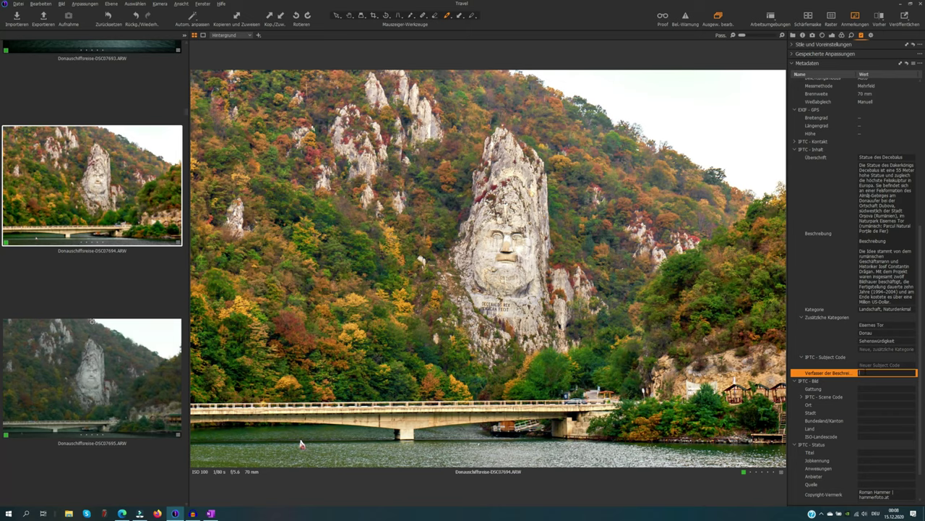
pyautogui.write('Wikipedia')
pyautogui.press('Tab')
# - Fill the IPTC Nutzungsbedingungen field with "folgt mir auf Instagram:" followed by the photographer's Instagram handle
pyautogui.scroll(-2, 849, 409)
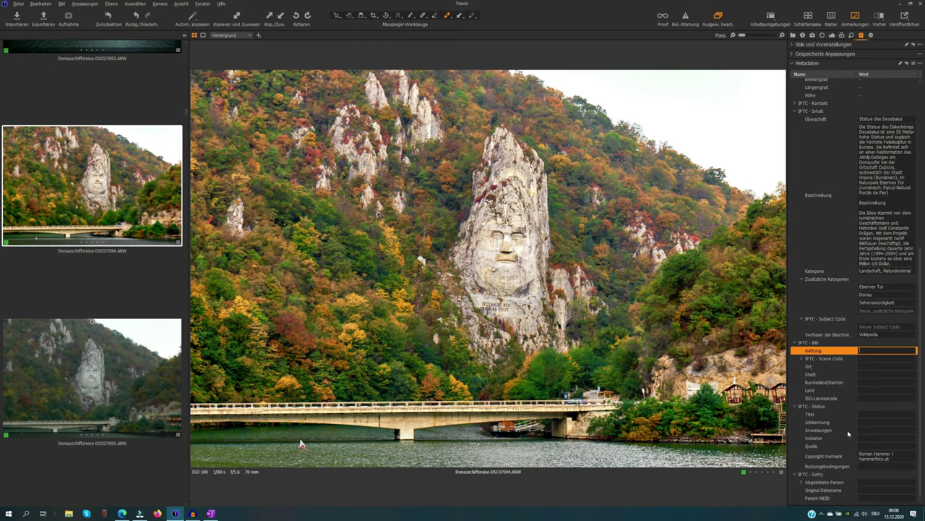
pyautogui.click(813, 446)
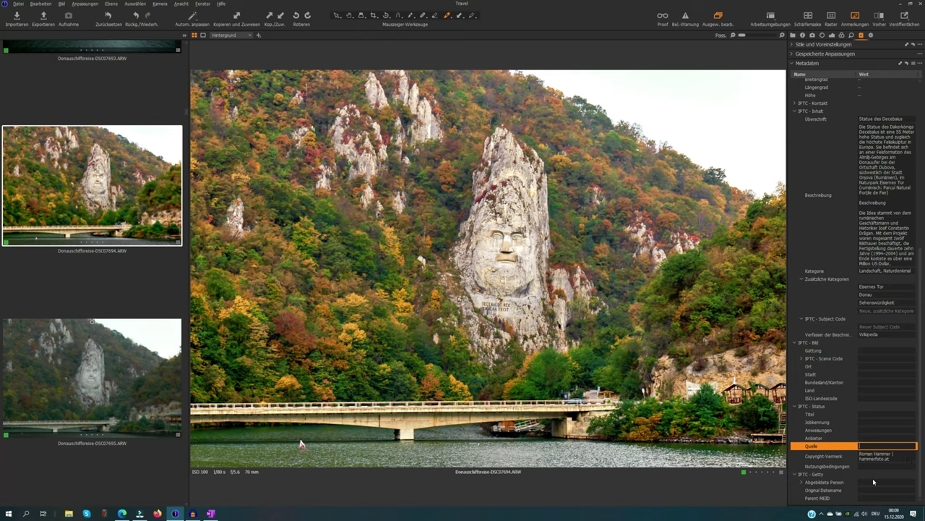
pyautogui.press('Tab')
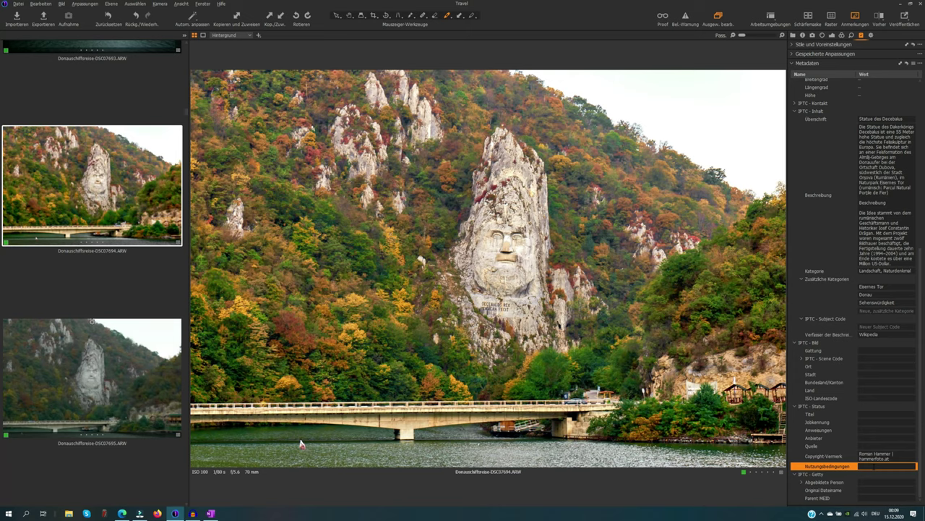
pyautogui.write('folgt mir auf Instagram: @hammerphoto')
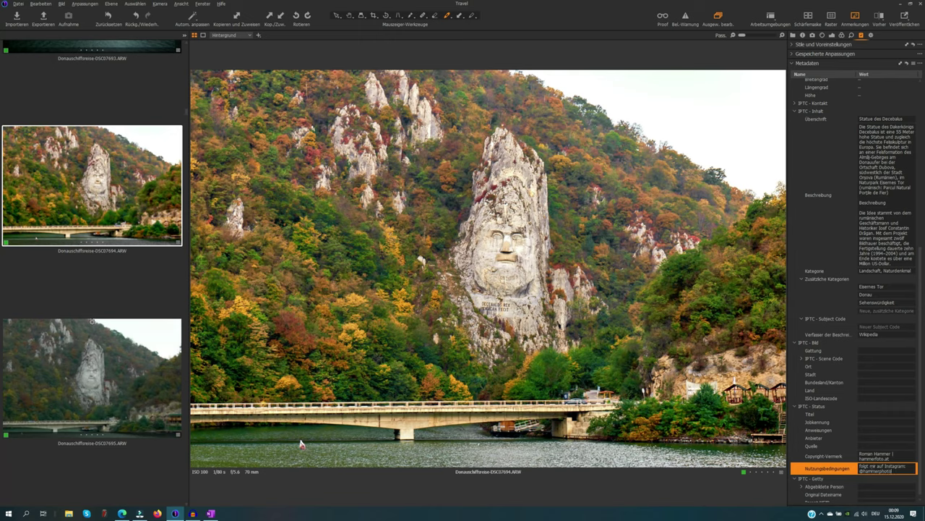
pyautogui.scroll(-1, 869, 405)
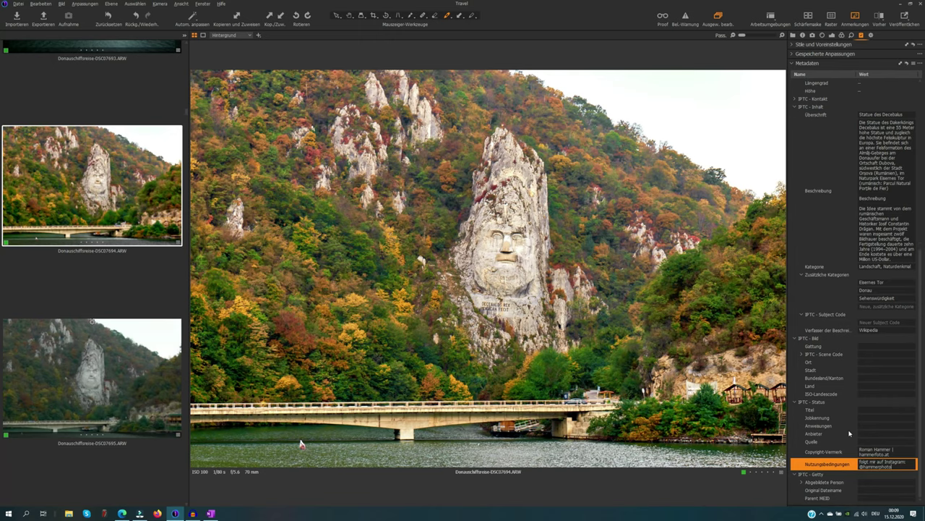
pyautogui.scroll(3, 850, 433)
pyautogui.scroll(-3, 848, 430)
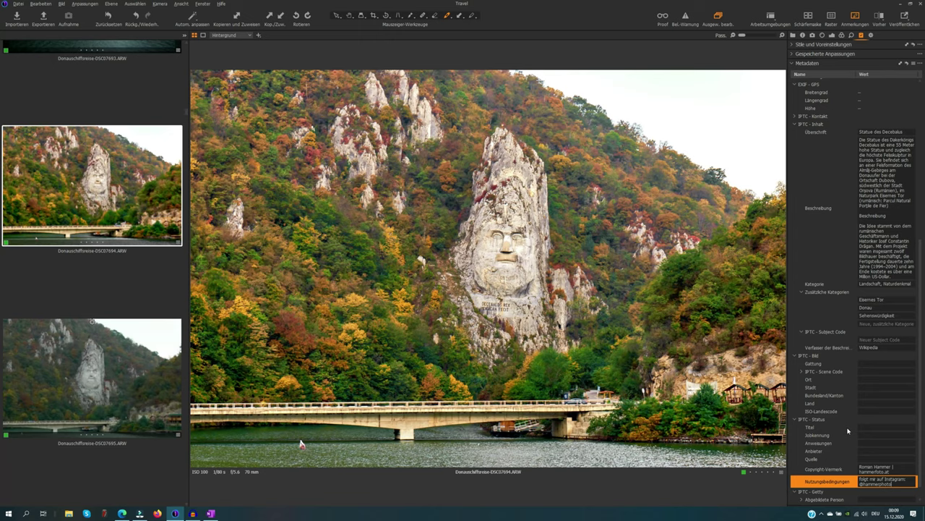
pyautogui.scroll(9, 851, 235)
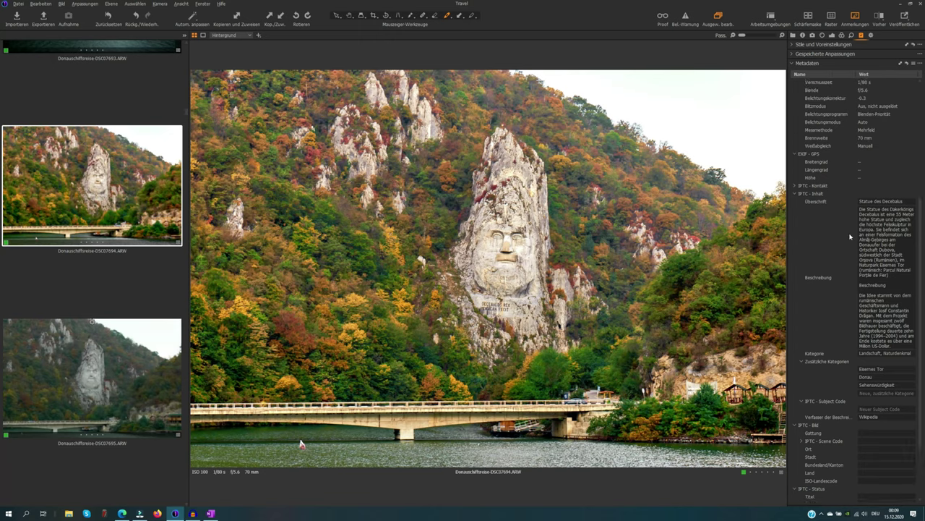
# - Keep the export preset's keywords setting at Alle and process the photo with "JPEG - 2048px für Webanwendung"
pyautogui.click(871, 35)
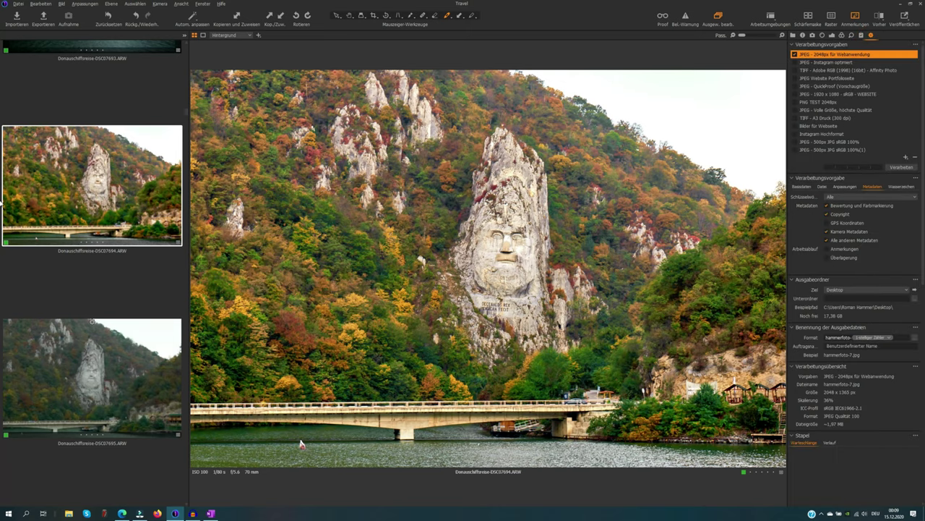
pyautogui.click(835, 198)
pyautogui.click(846, 216)
pyautogui.click(804, 36)
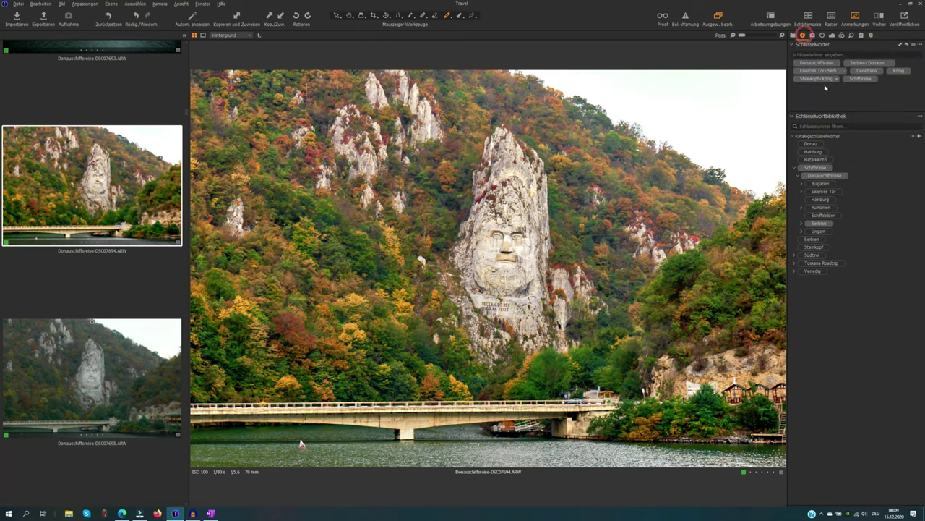
pyautogui.click(872, 36)
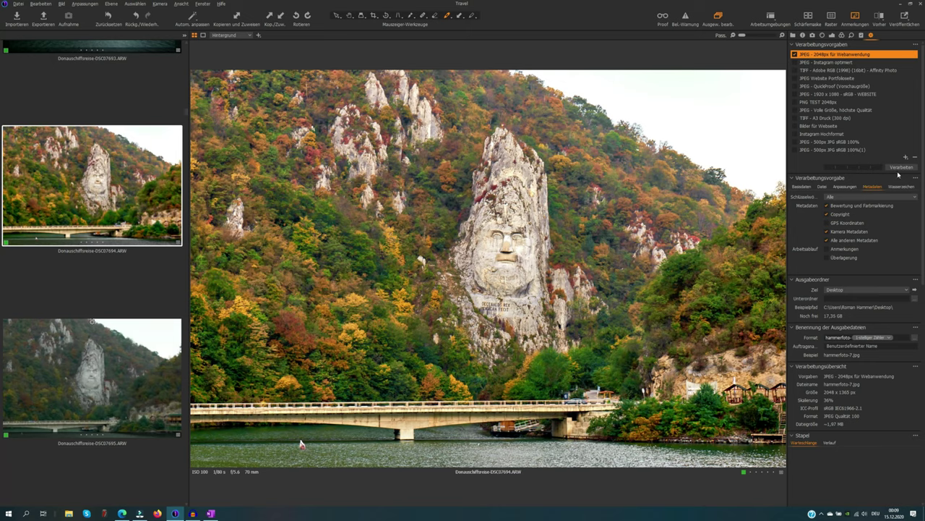
pyautogui.click(899, 167)
# - Switch to File Explorer and open hammerfoto-7.jpg from the Facebook folder on the Desktop in IrfanView
pyautogui.click(68, 513)
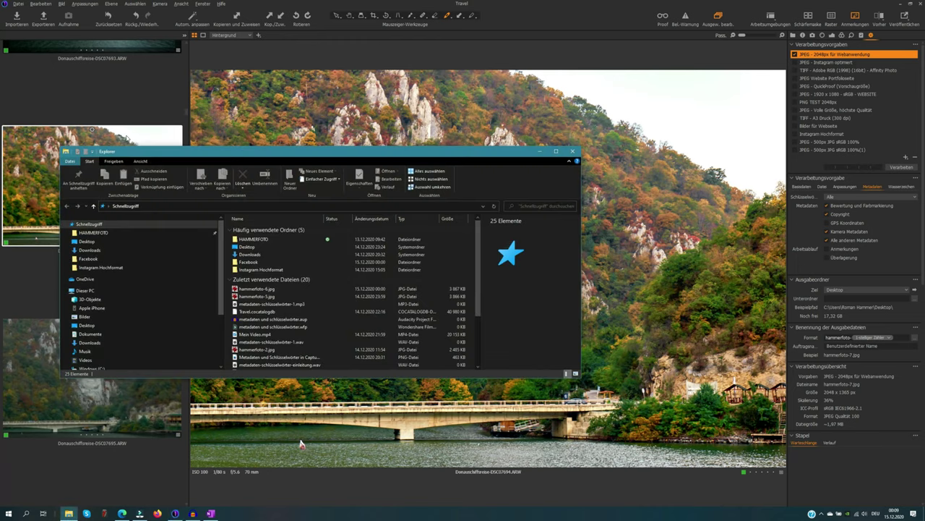
pyautogui.click(86, 241)
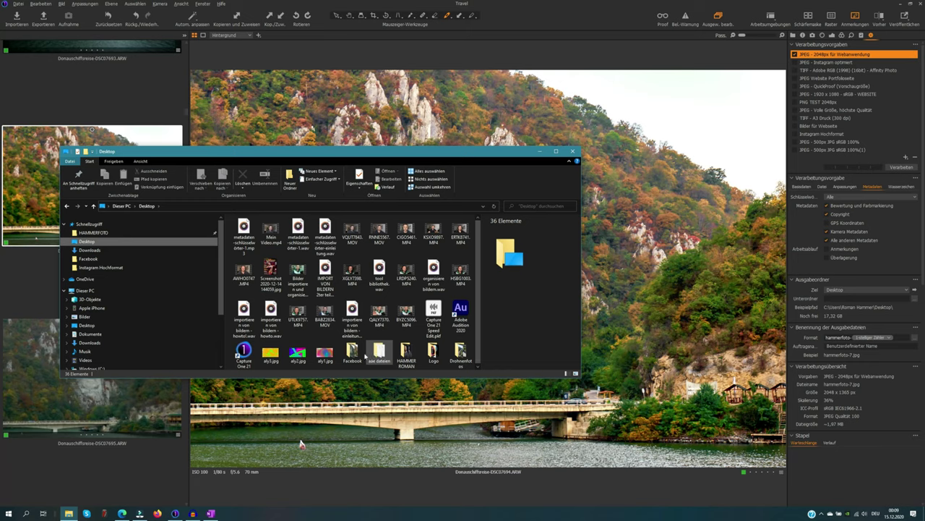
pyautogui.click(352, 352)
pyautogui.doubleClick(352, 352)
pyautogui.click(290, 288)
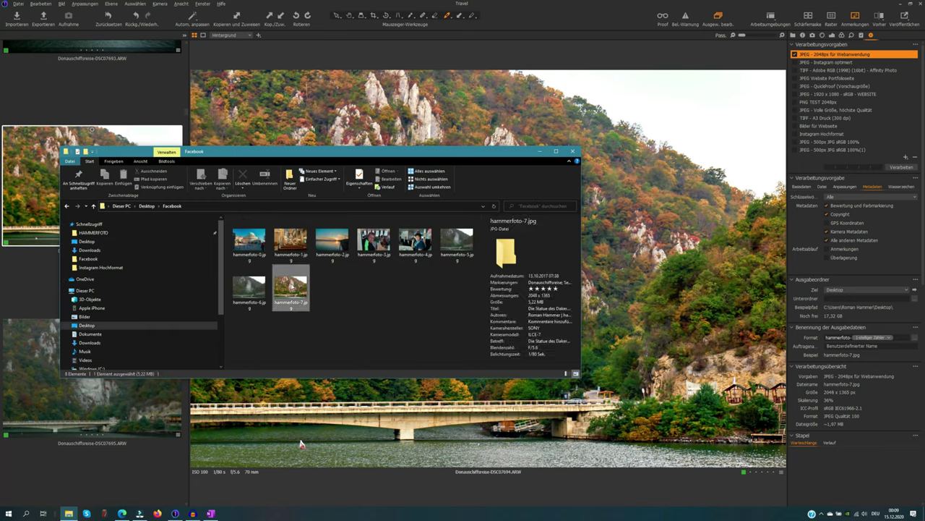
pyautogui.rightClick(291, 288)
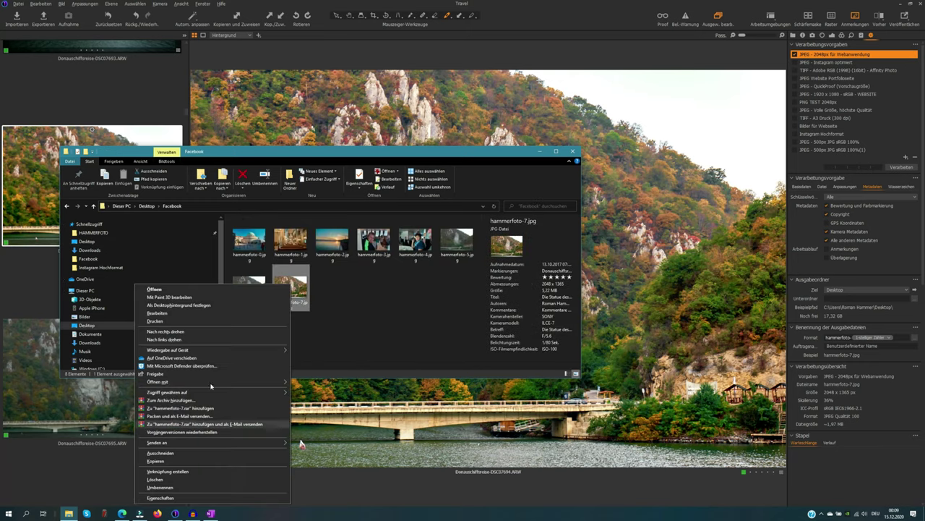
pyautogui.click(203, 289)
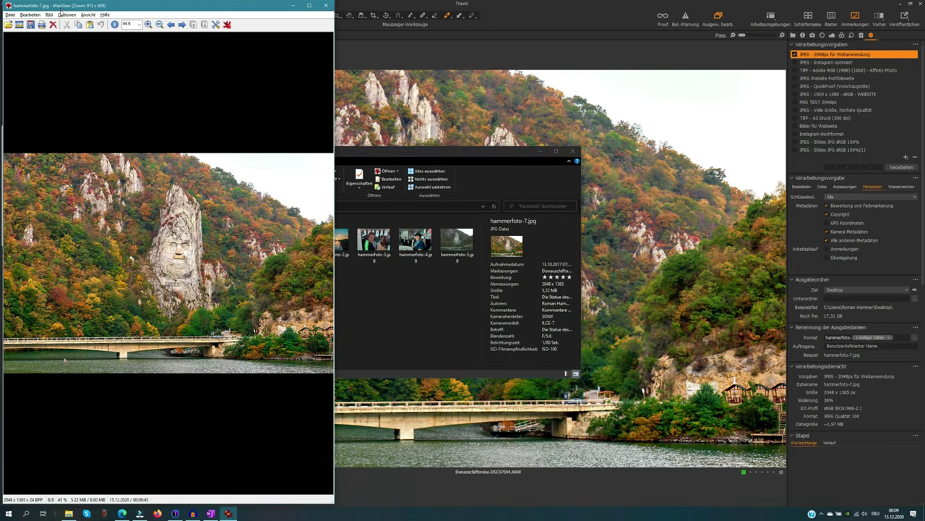
pyautogui.moveTo(124, 6); pyautogui.dragTo(353, 13)
# - Show the image information for hammerfoto-7.jpg and view its EXIF data
pyautogui.click(274, 21)
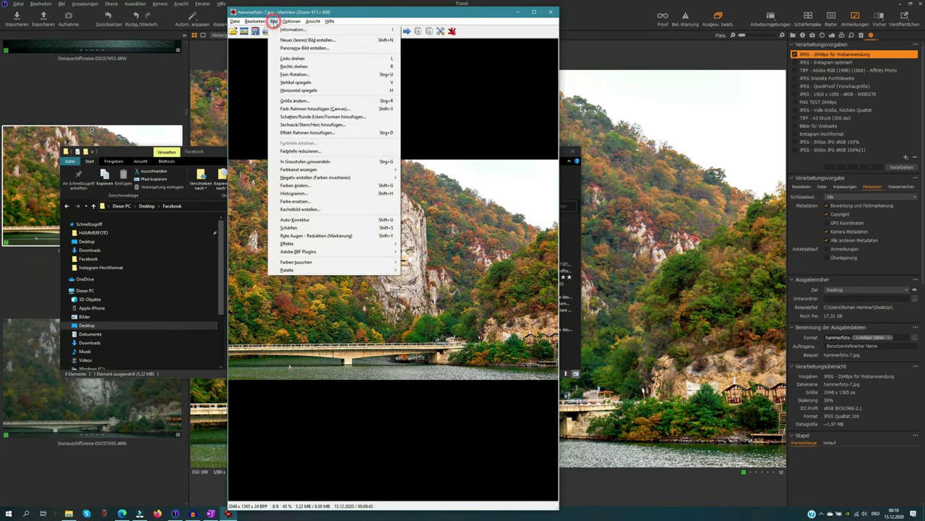
pyautogui.click(363, 49)
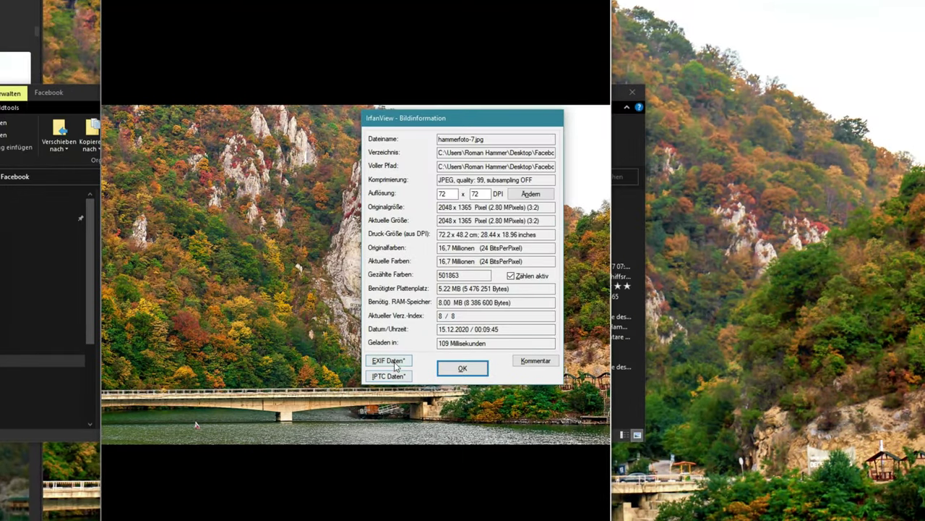
pyautogui.click(390, 361)
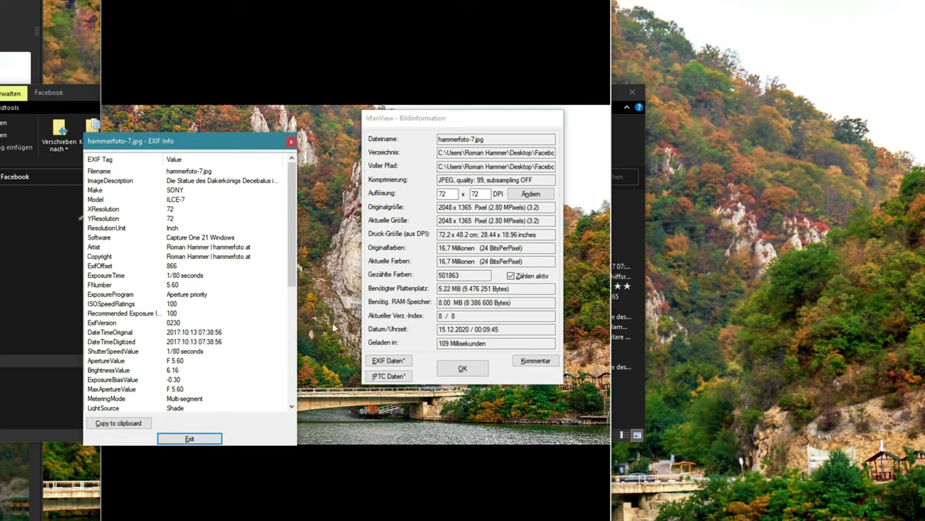
# - Examine the exported photo's IPTC description, keywords and categories, and close all the information windows without writing changes
pyautogui.click(384, 376)
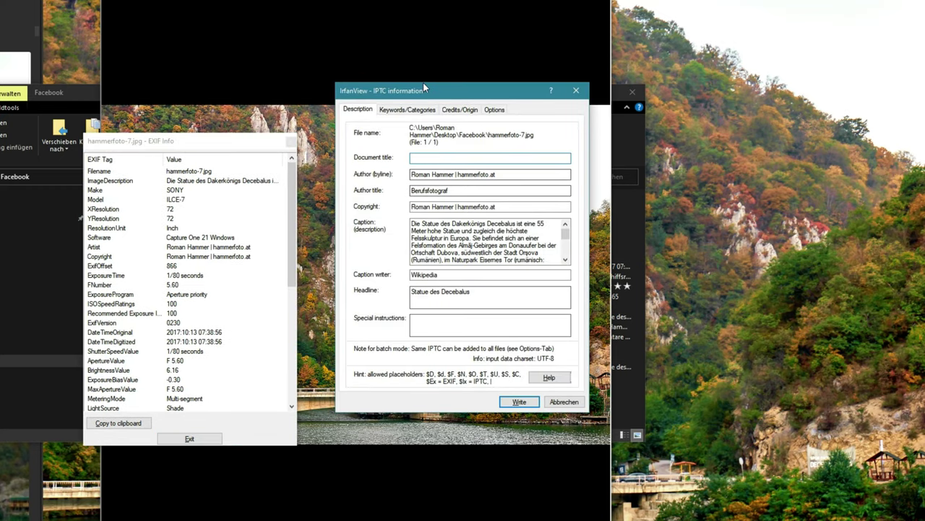
pyautogui.moveTo(423, 84); pyautogui.dragTo(642, 112)
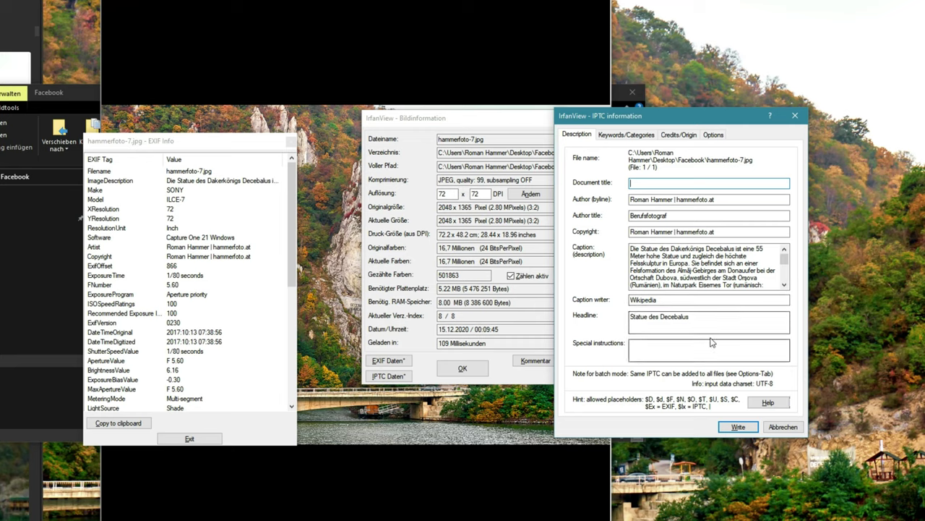
pyautogui.click(614, 135)
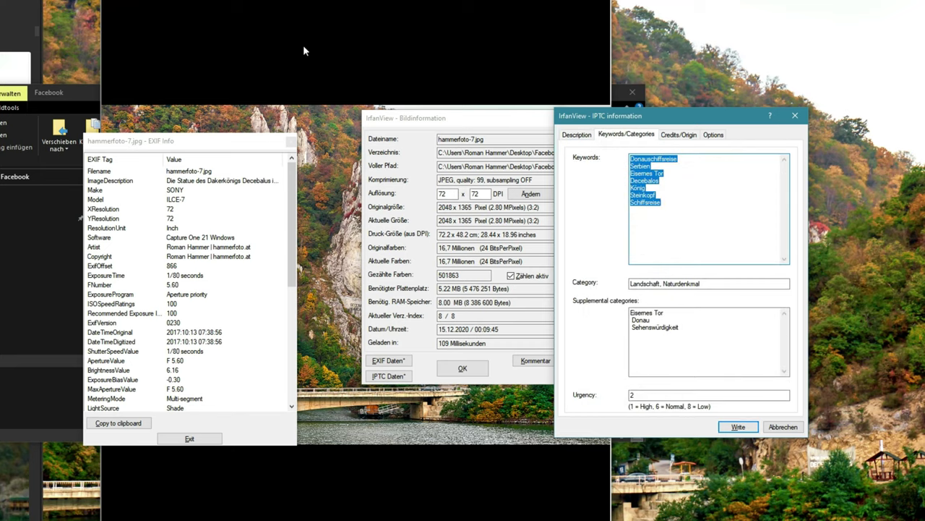
pyautogui.click(781, 428)
pyautogui.click(462, 369)
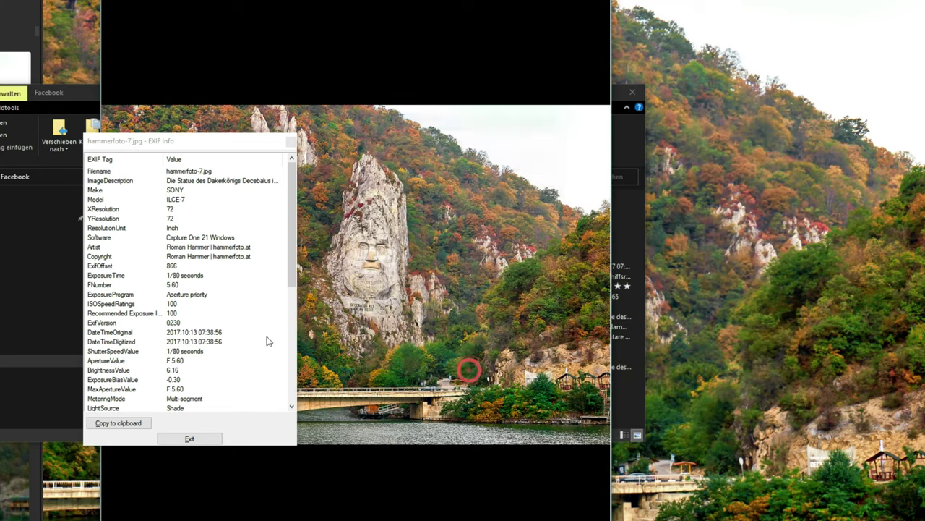
pyautogui.click(191, 438)
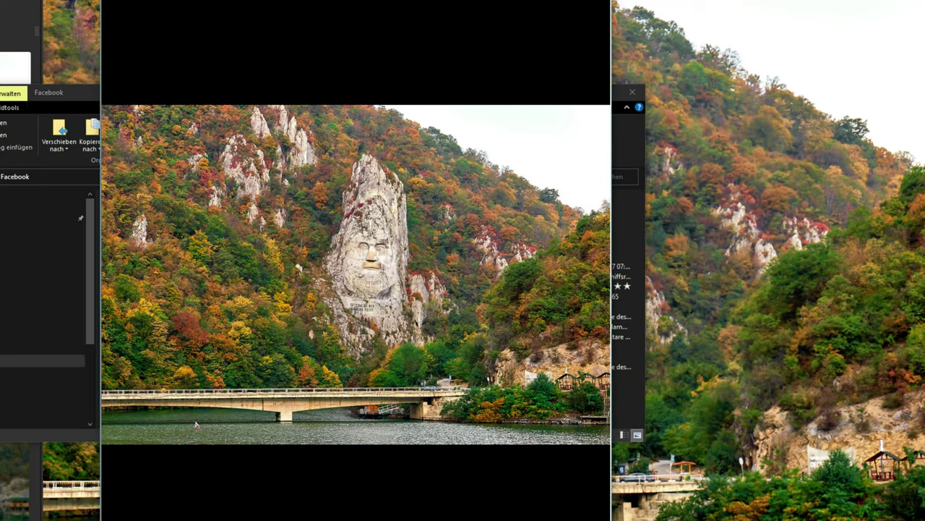